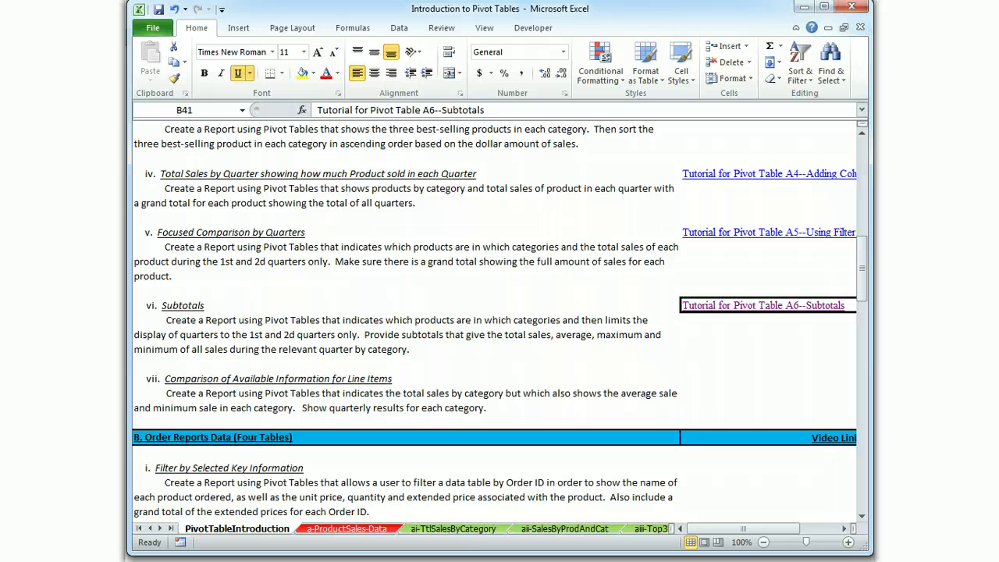
Step: Insert an empty PivotTable on a new worksheet from the a-ProductSales-Data sheet
click(351, 530)
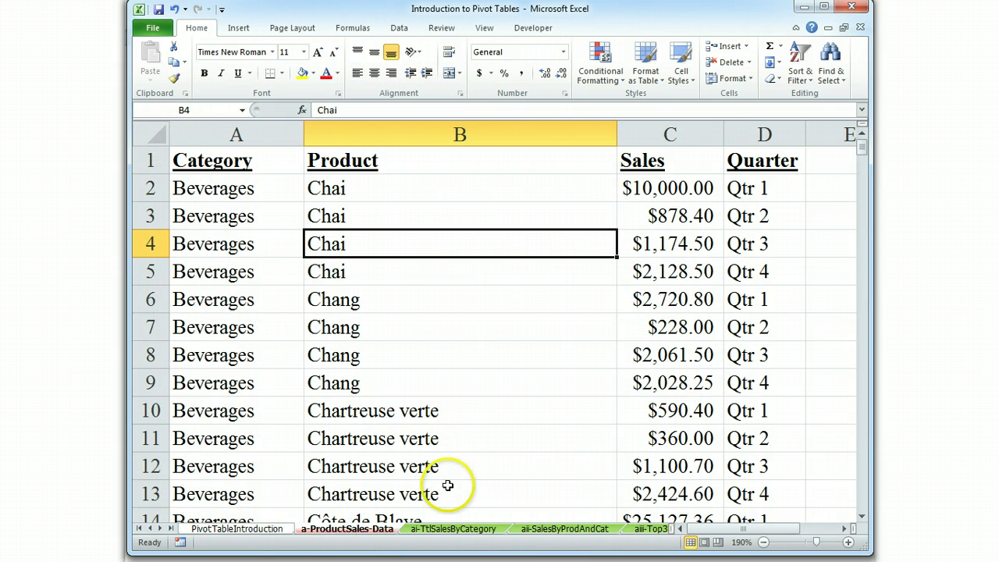
click(238, 28)
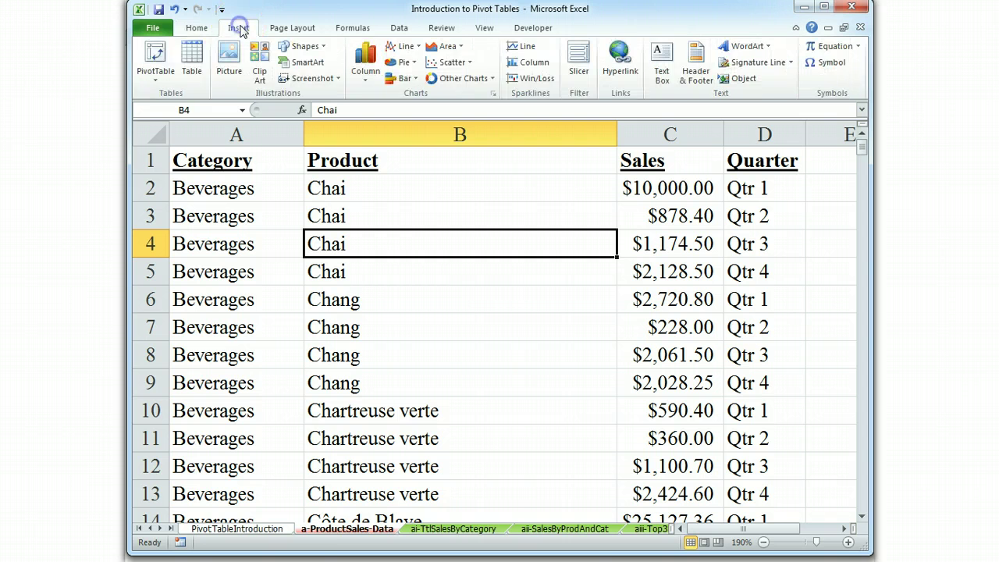
click(153, 54)
click(332, 527)
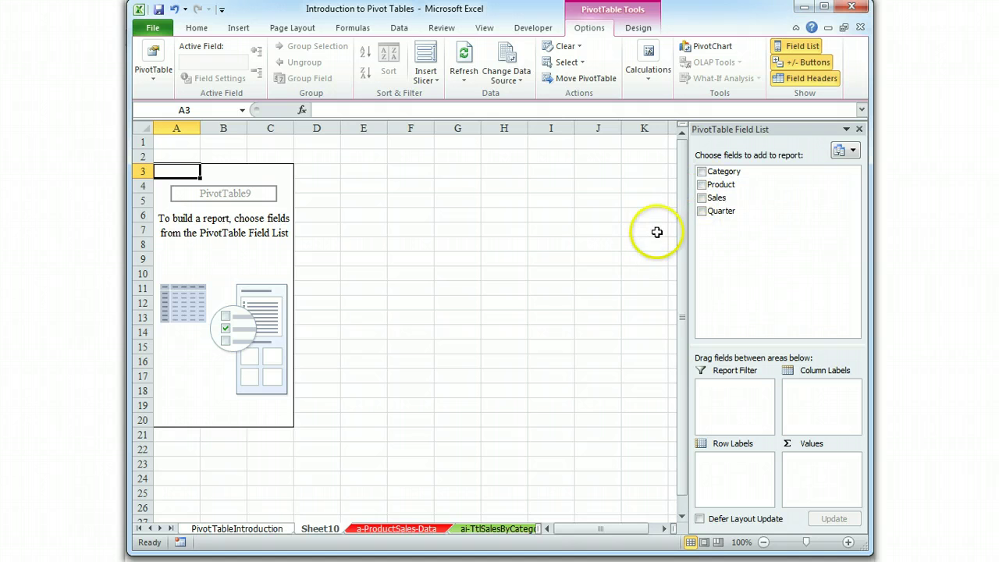
Step: Add Quarter and Category as row fields and Sales as a summed value field
click(703, 212)
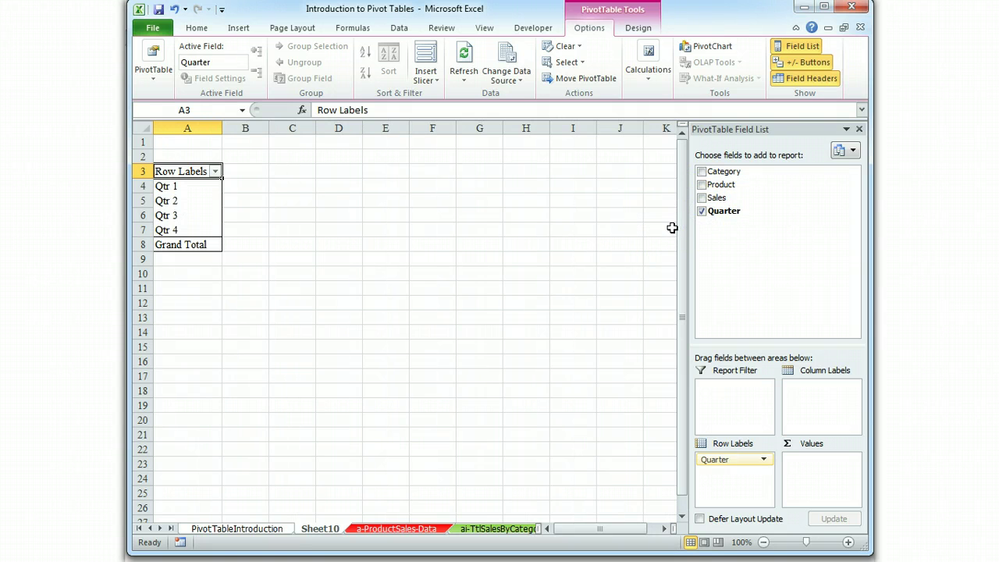
click(702, 172)
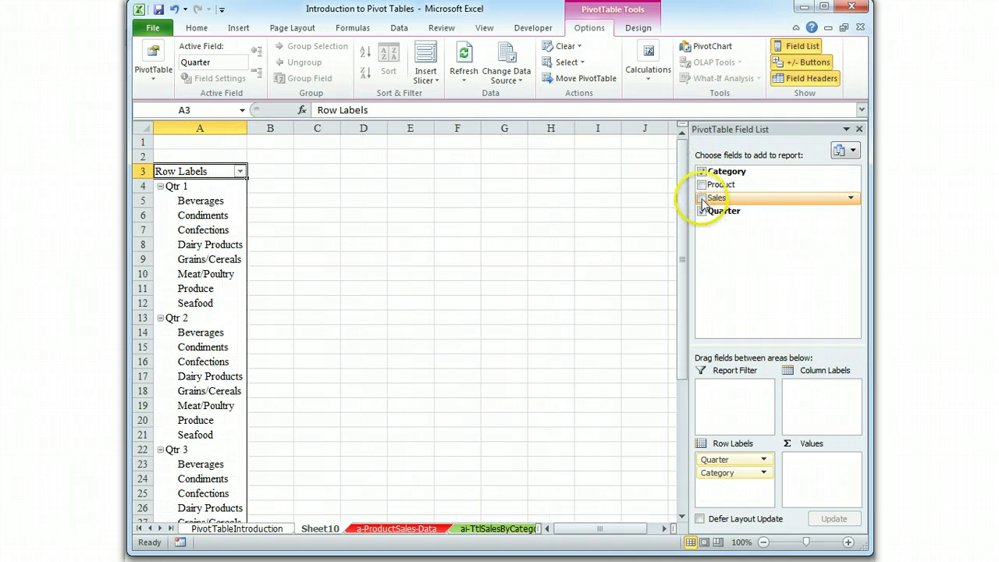
click(701, 199)
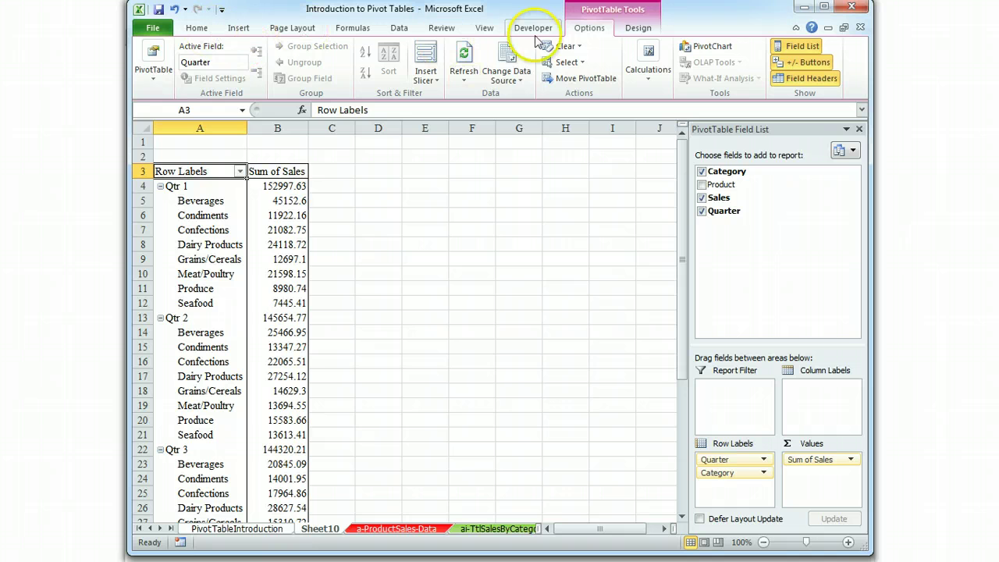
Step: Set the PivotTable report layout to Show in Tabular Form
click(637, 29)
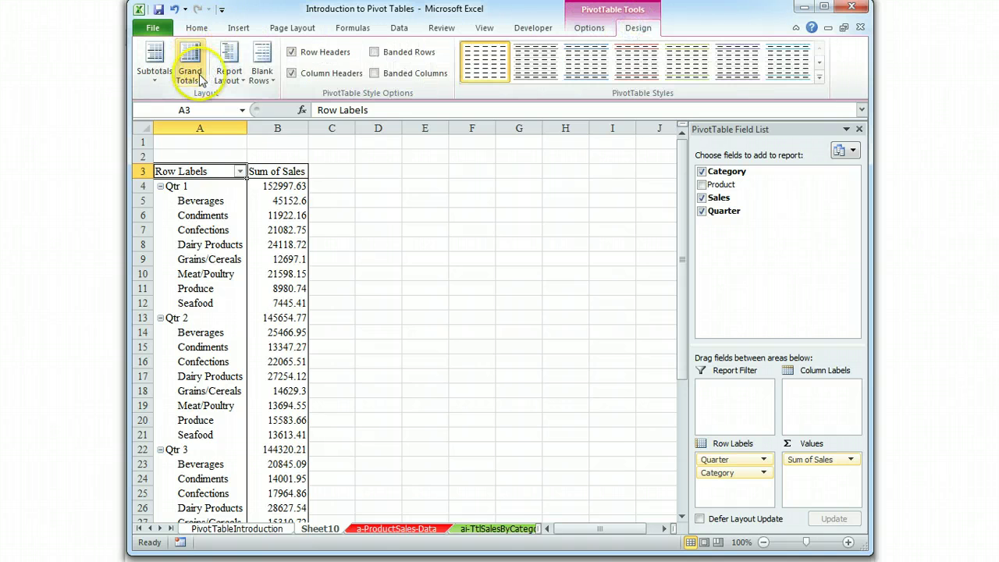
click(242, 76)
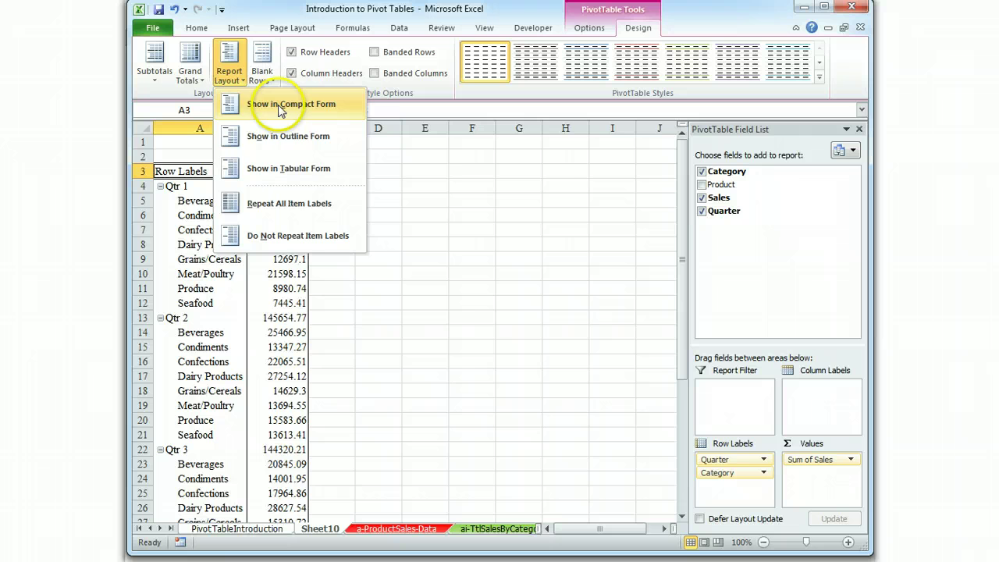
click(285, 171)
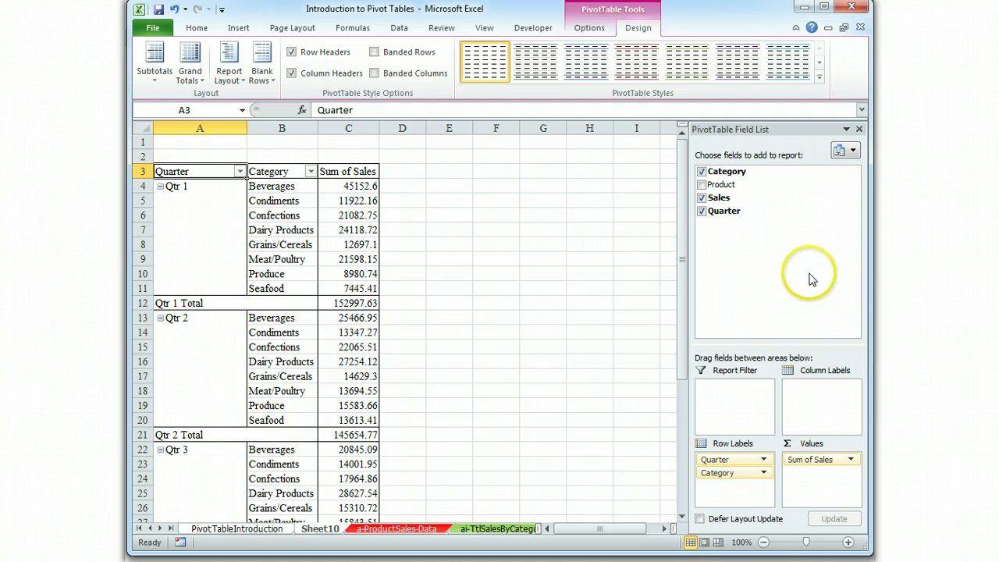
Step: Add Sales to the Values area twice more, creating Sum of Sales2 and Sum of Sales3
drag(724, 201, 813, 477)
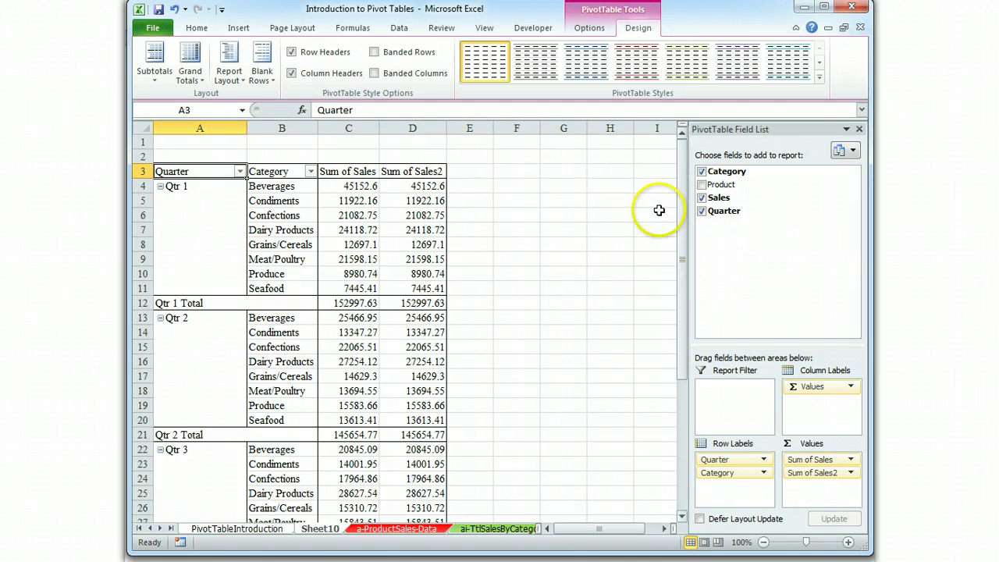
drag(714, 197, 804, 488)
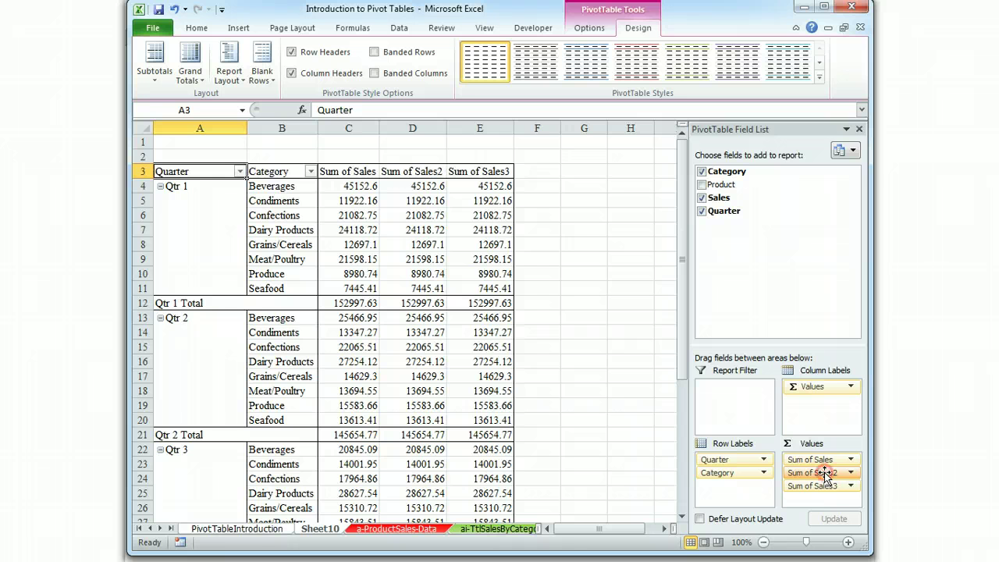
click(824, 472)
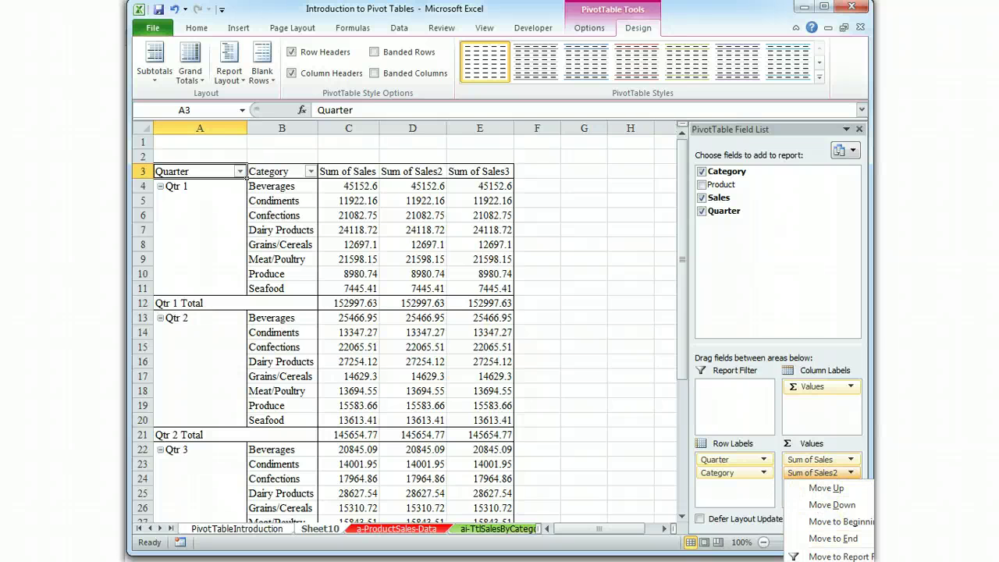
Step: Summarize Sum of Sales2 by Average and give it the custom name Average Sale
click(835, 561)
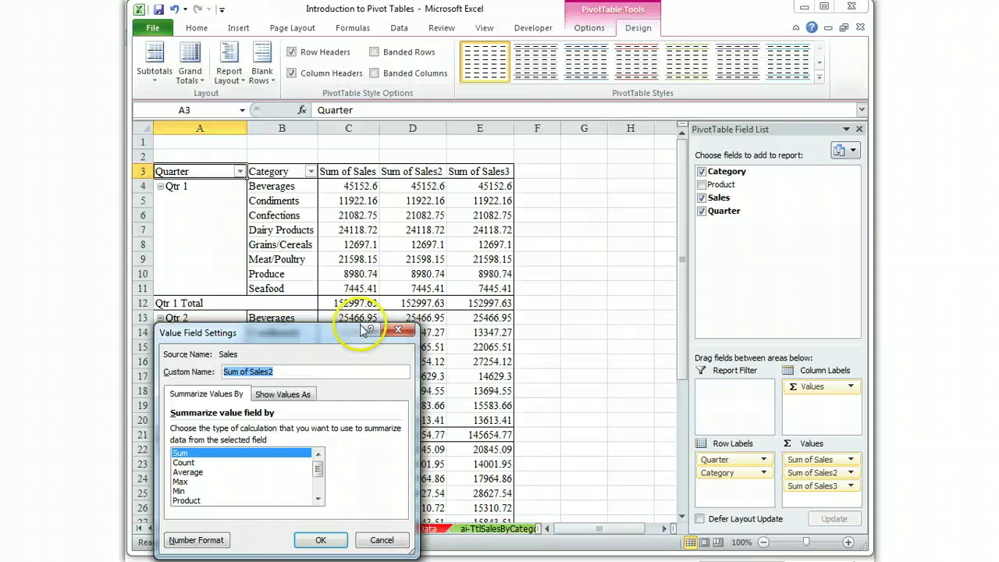
drag(387, 320, 654, 223)
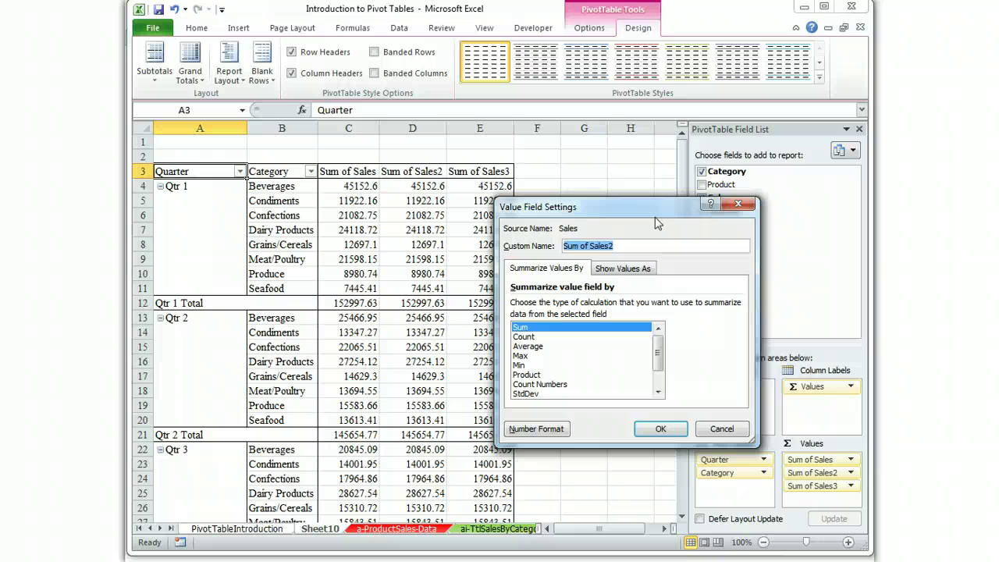
key(BackSpace)
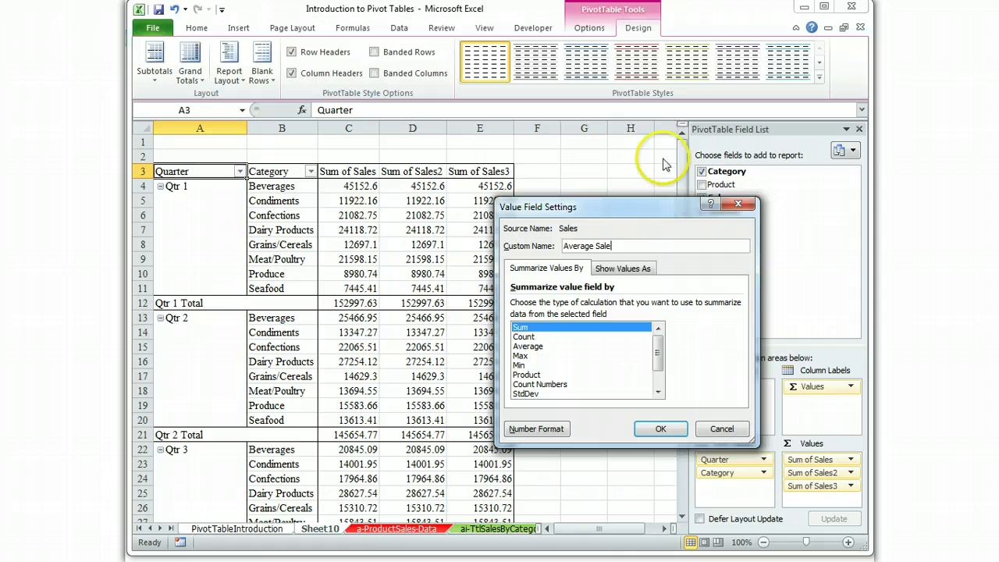
click(560, 345)
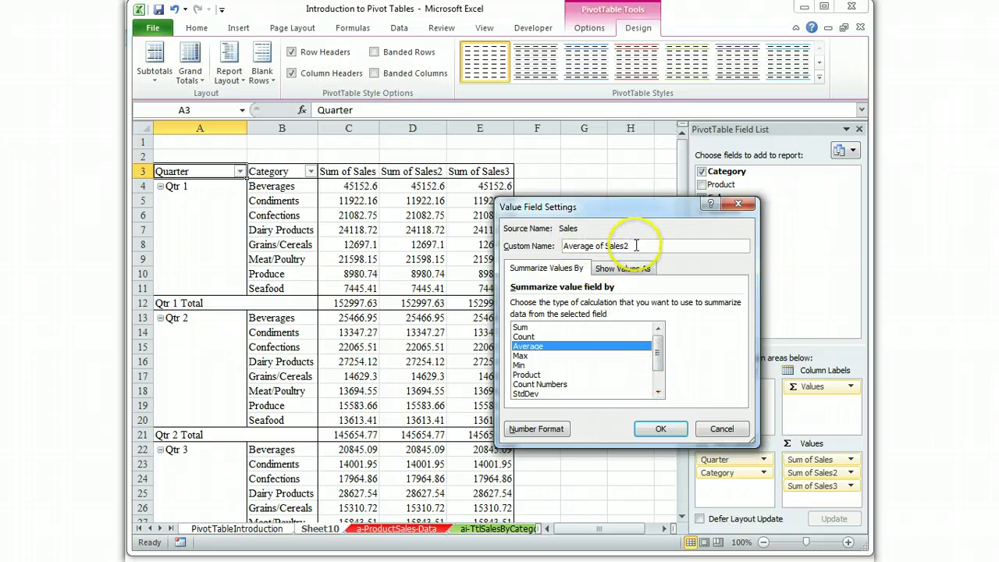
drag(633, 245, 546, 241)
key(BackSpace)
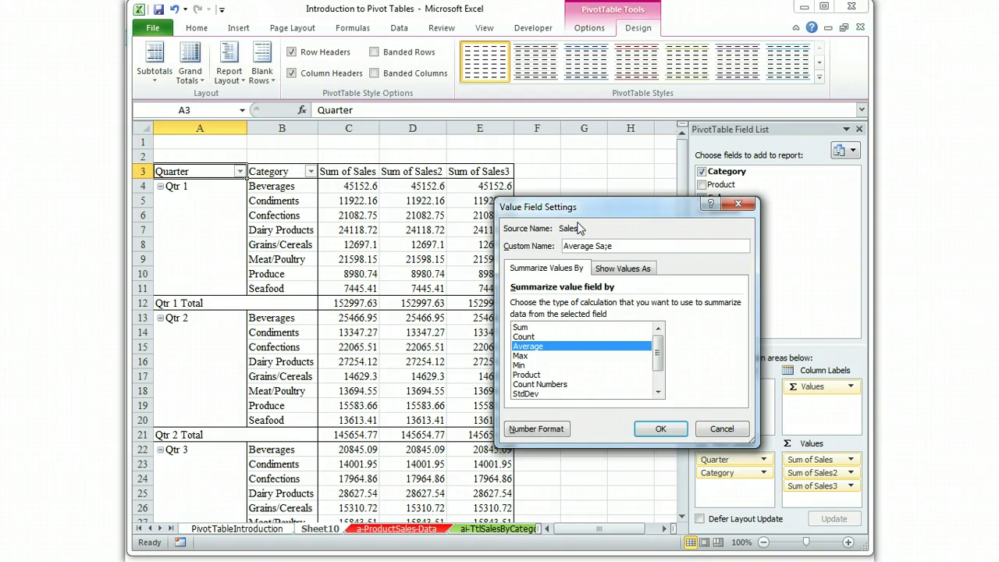
click(660, 429)
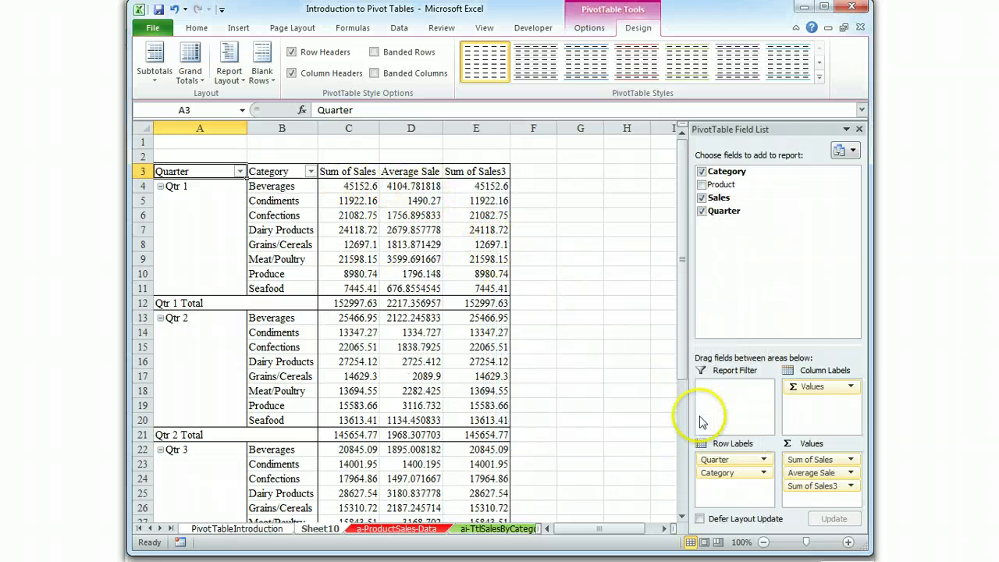
click(825, 473)
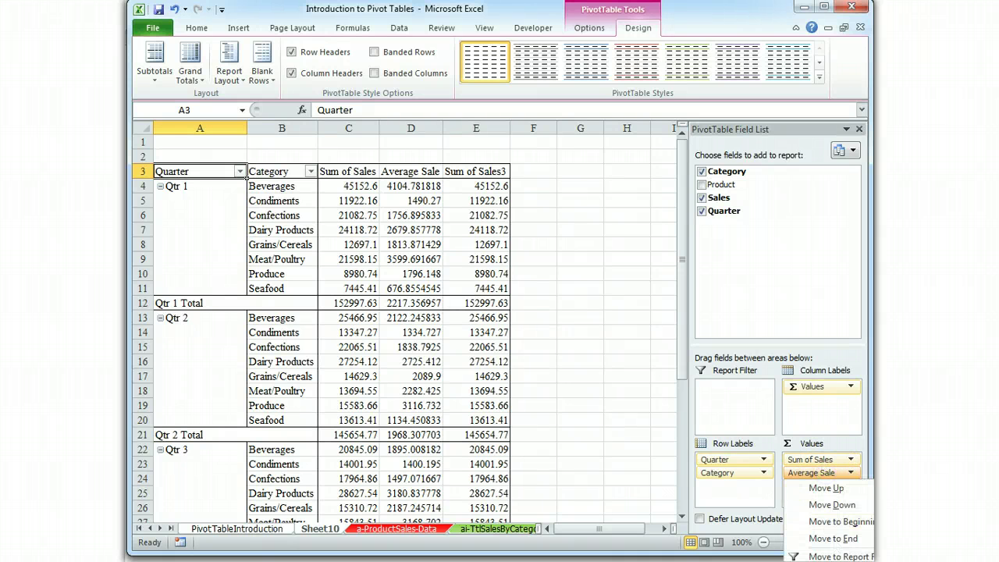
click(827, 560)
Step: Format Average Sale as Number with two decimals and 1000 separator, e.g. 4,104.78
click(538, 486)
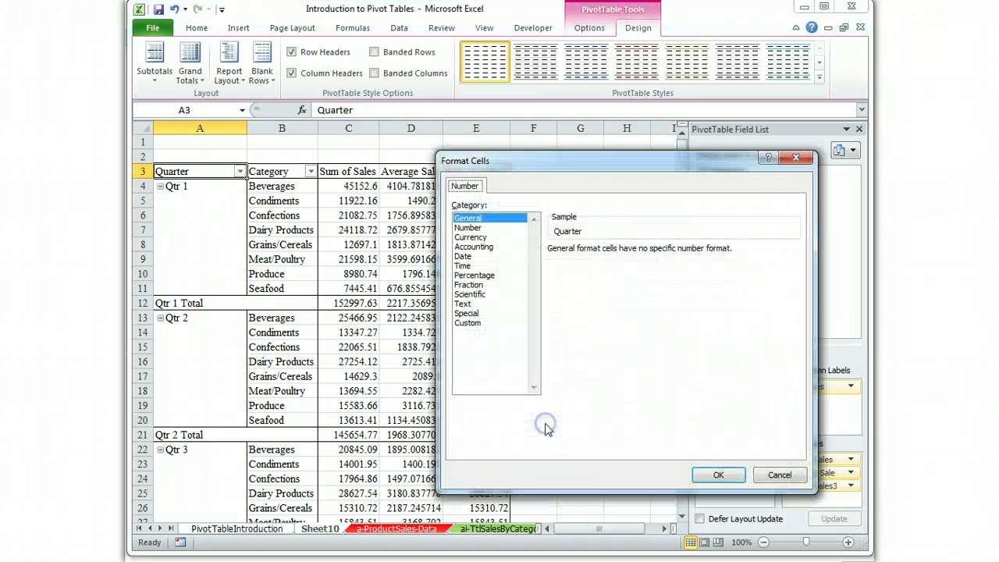
click(468, 227)
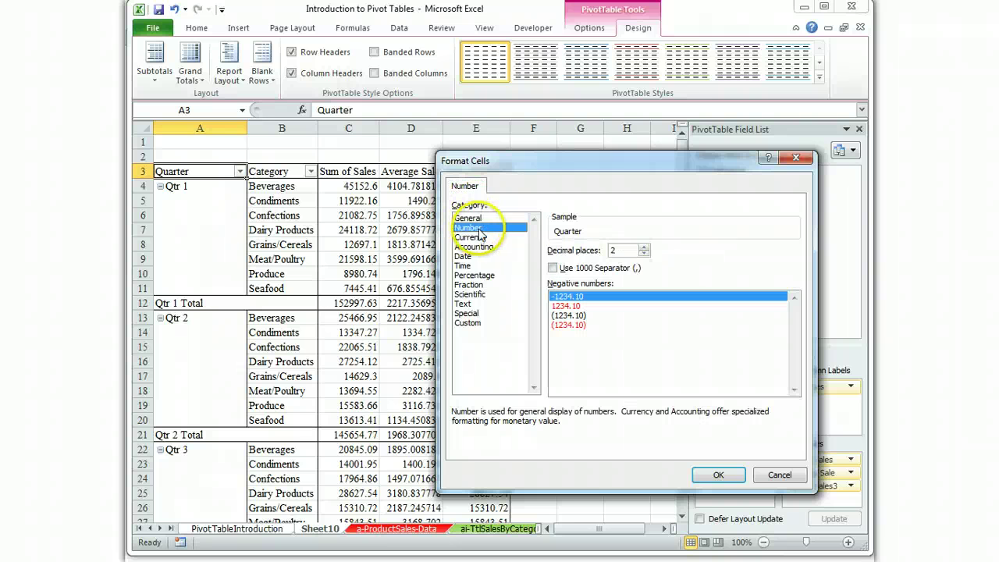
click(553, 268)
click(709, 474)
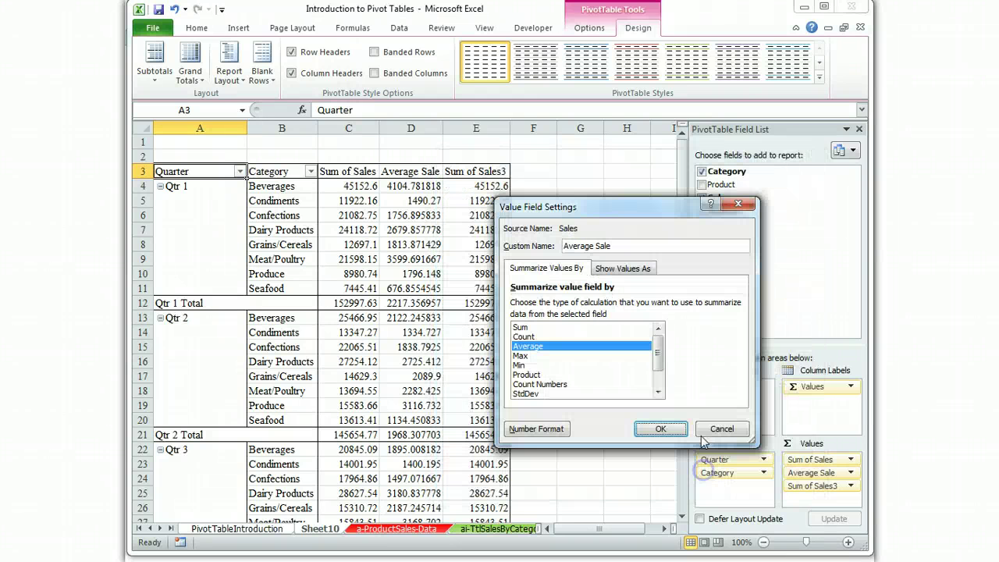
click(660, 428)
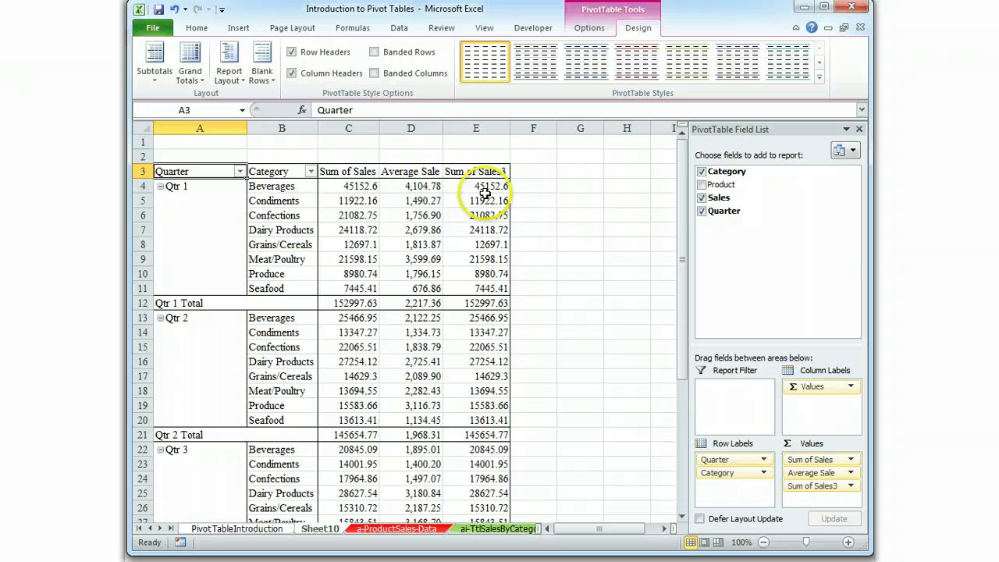
mouse_move(483, 189)
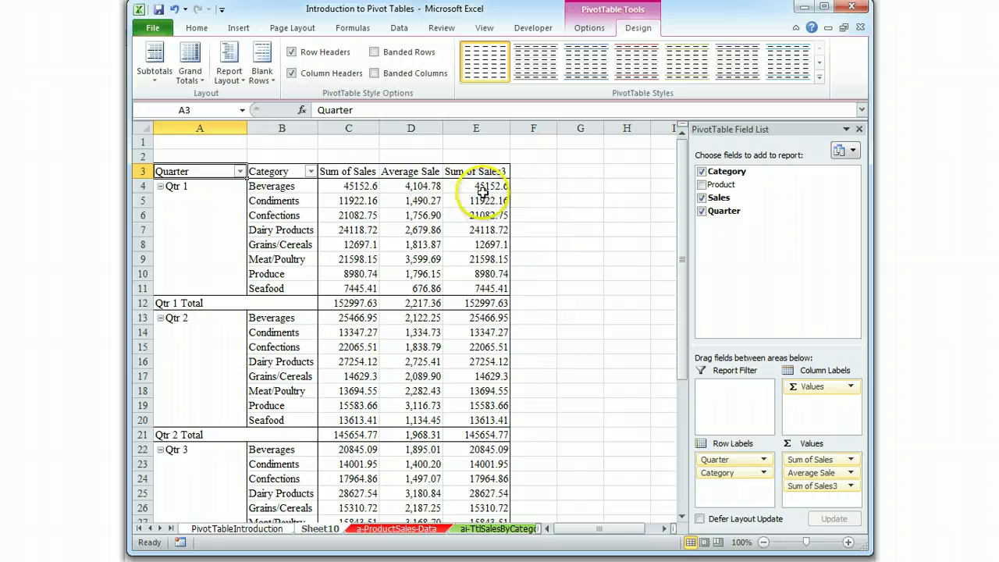
Step: Summarize Sum of Sales3 by Min and give it the custom name Lowest Sale
click(797, 486)
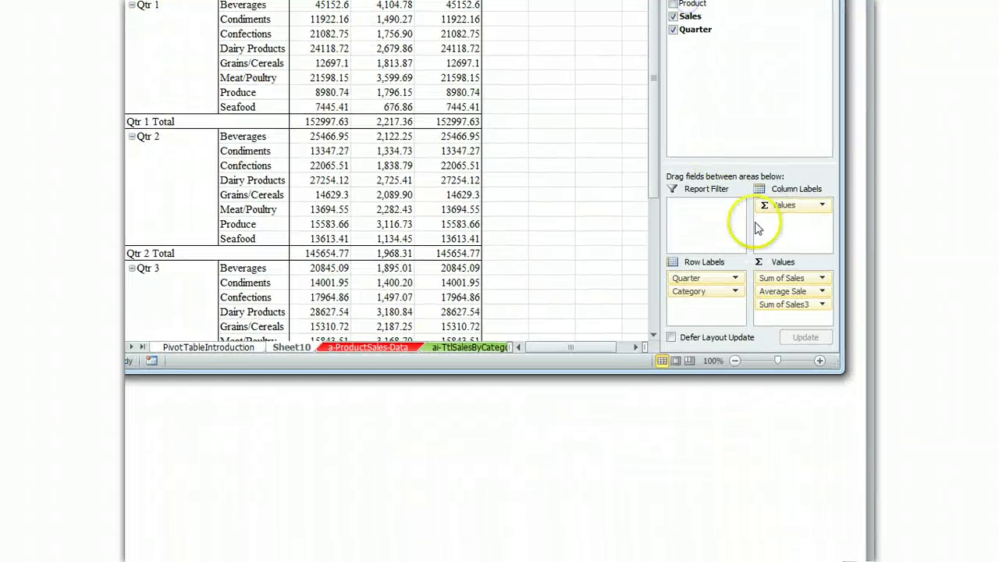
click(793, 489)
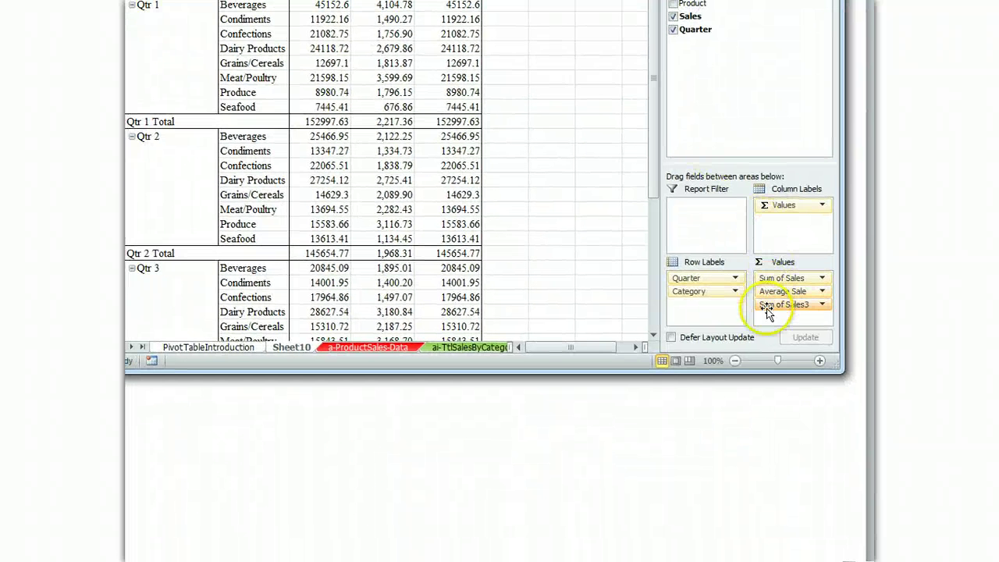
click(766, 308)
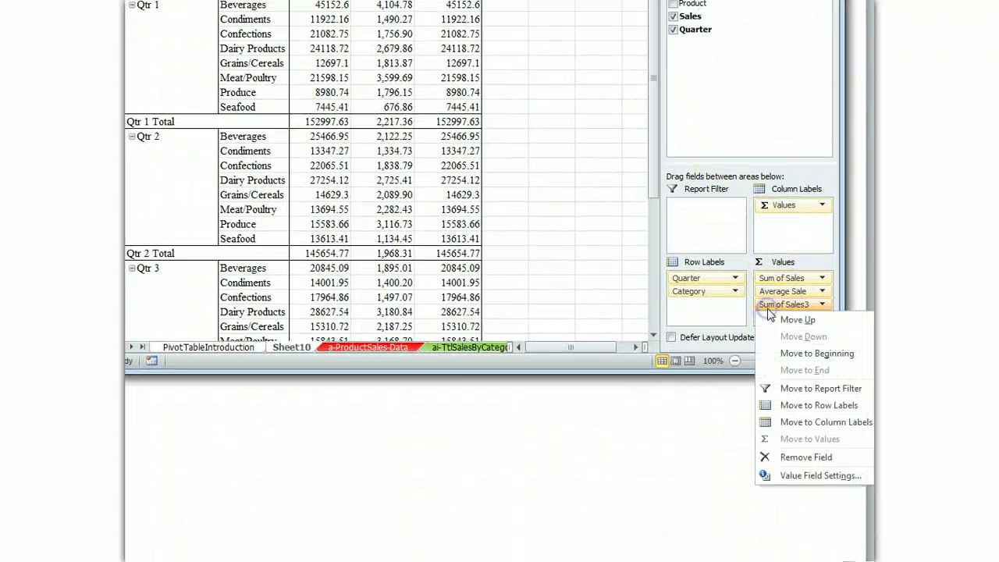
click(784, 475)
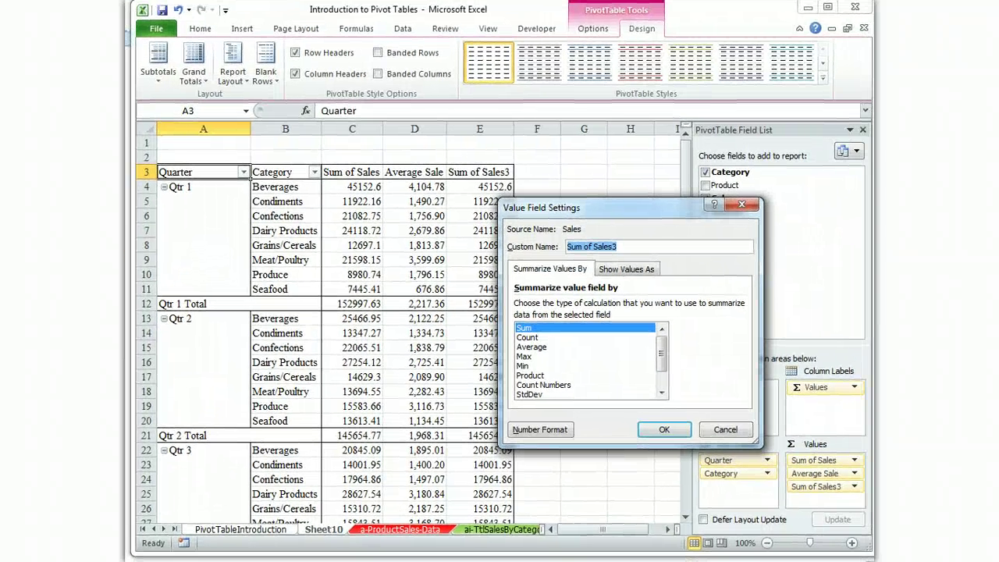
click(525, 364)
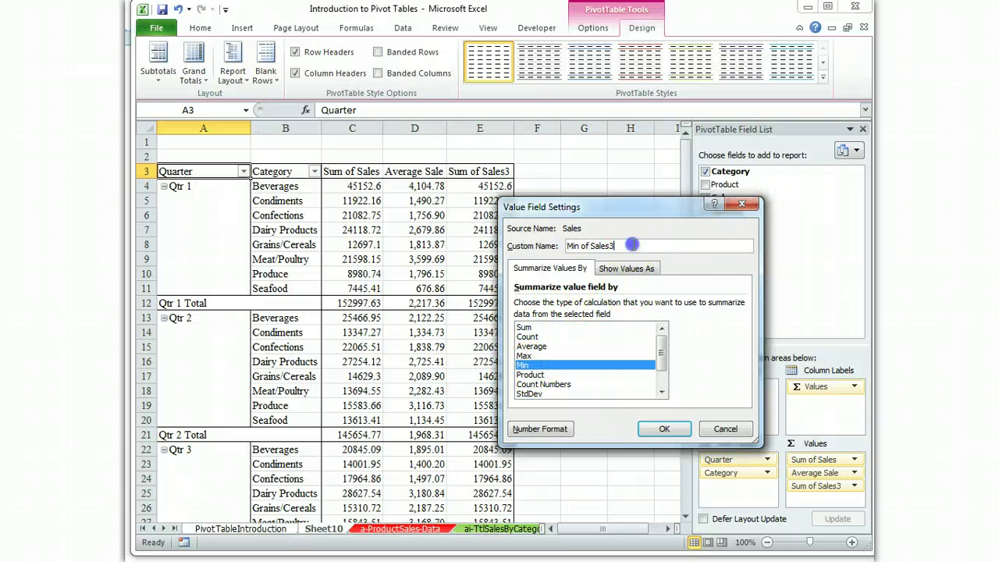
drag(565, 245, 616, 246)
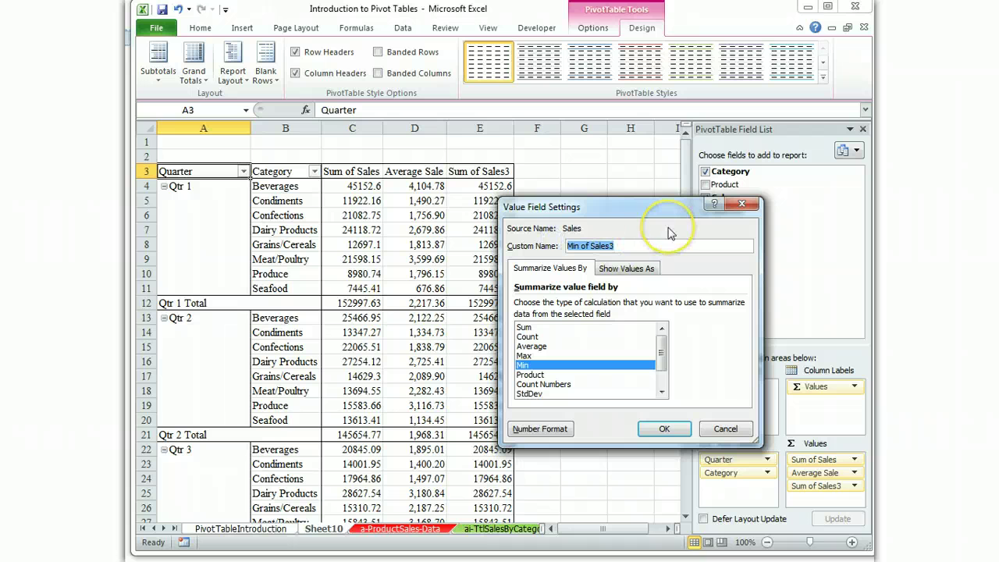
text(Lowest Sale)
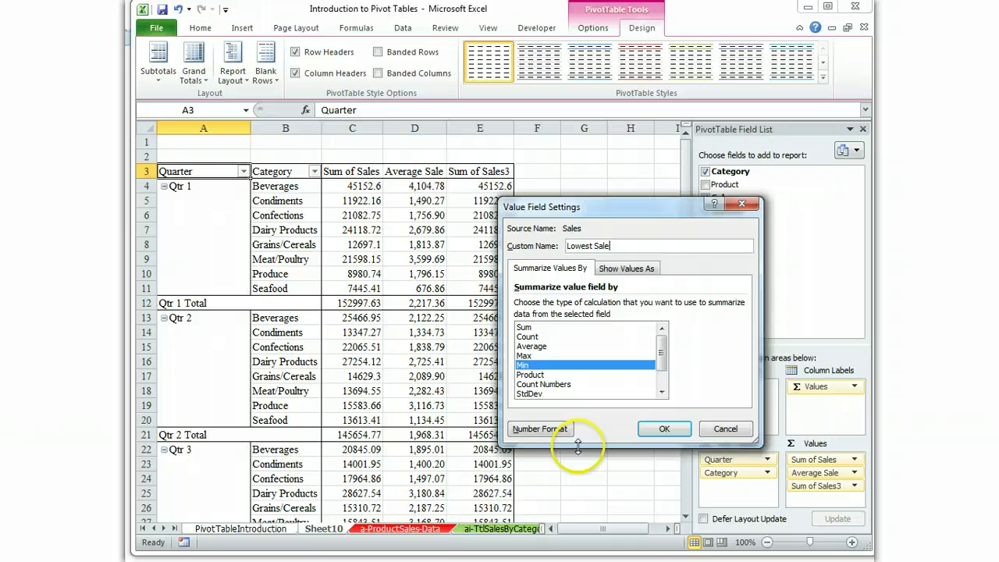
click(653, 424)
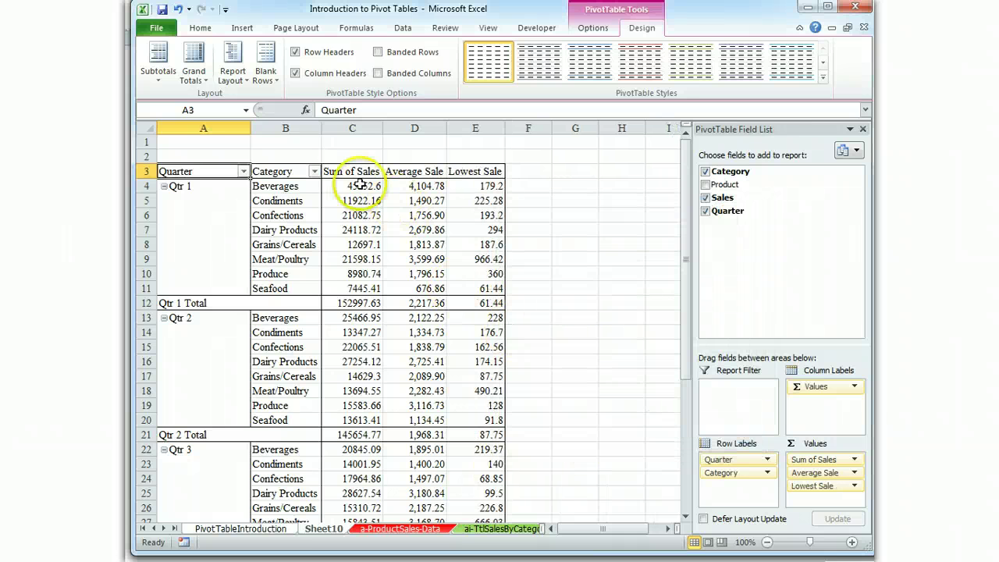
Step: Change the Sum of Sales field's custom name to Total Sales
click(816, 461)
click(816, 461)
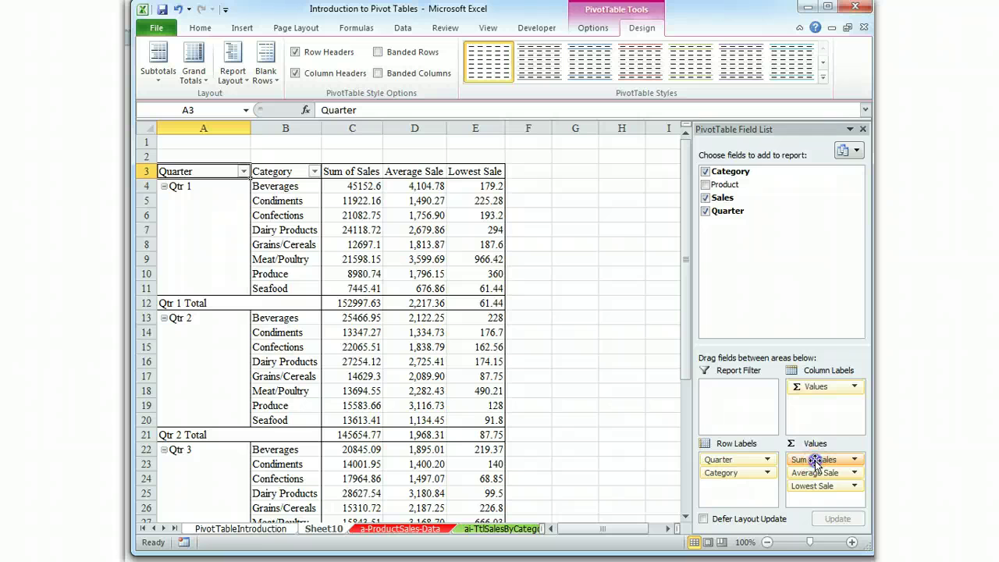
click(843, 543)
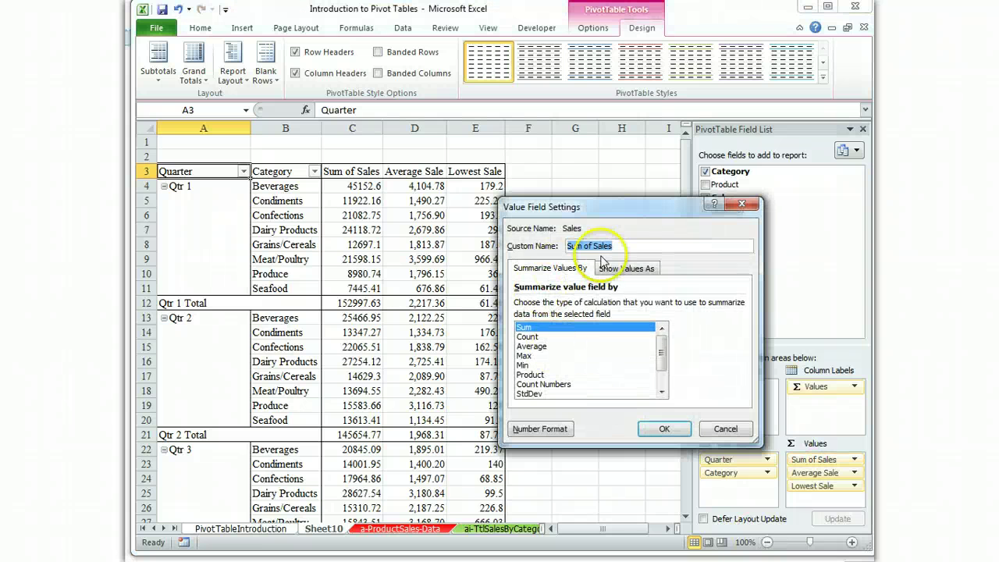
key(Delete)
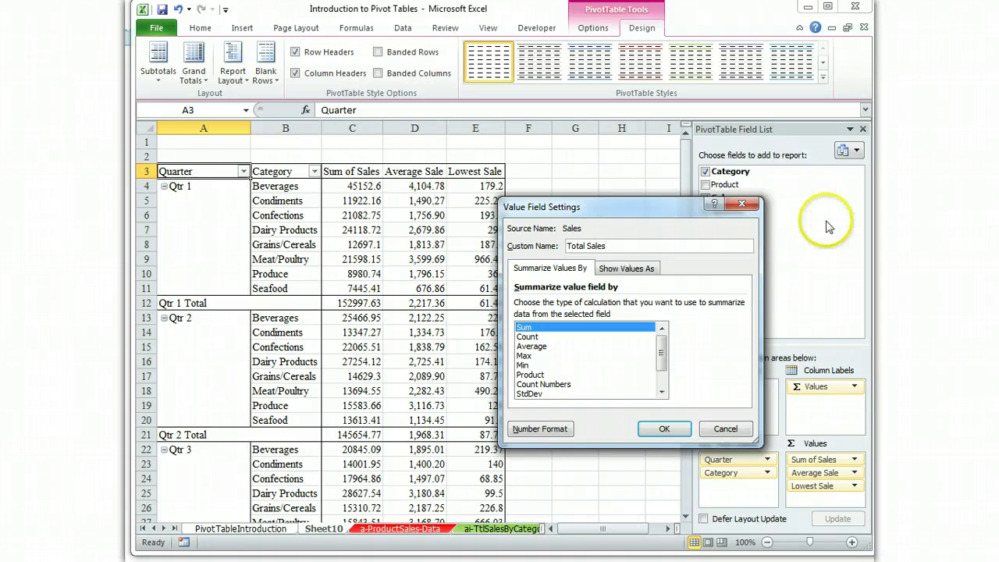
click(664, 429)
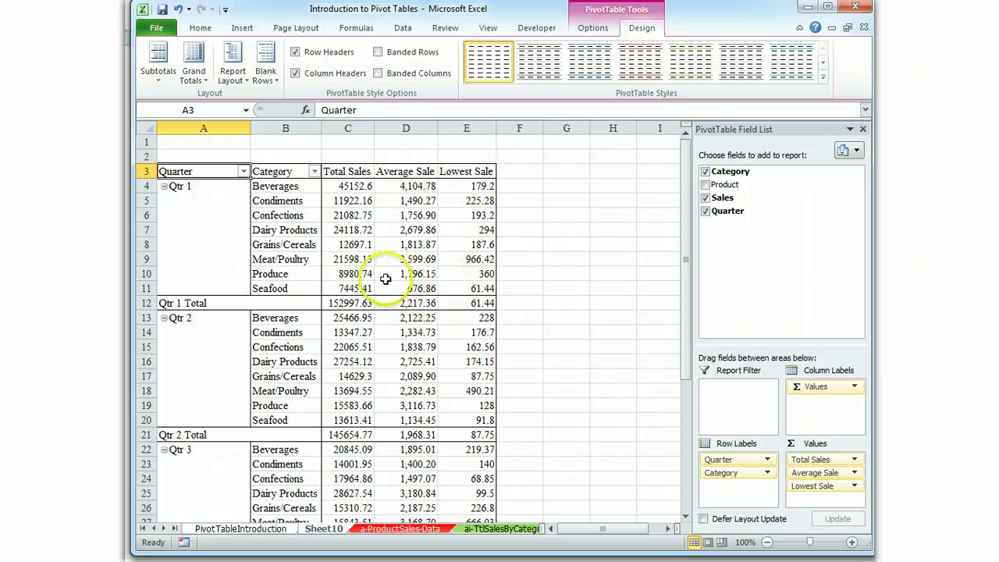
Step: Format Total Sales as Number with two decimals and 1000 separator, e.g. 45,152.60
click(812, 460)
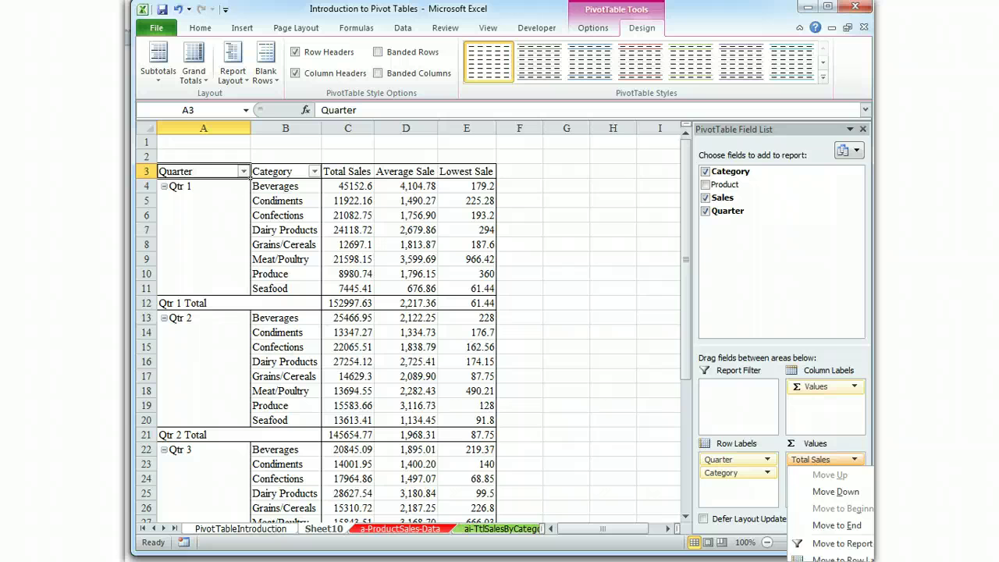
click(835, 559)
click(526, 430)
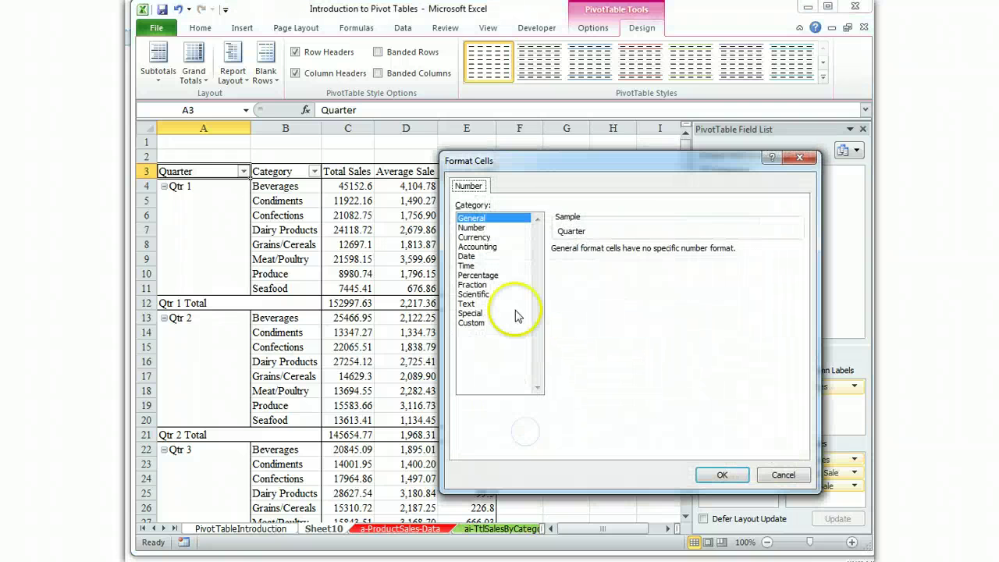
click(472, 228)
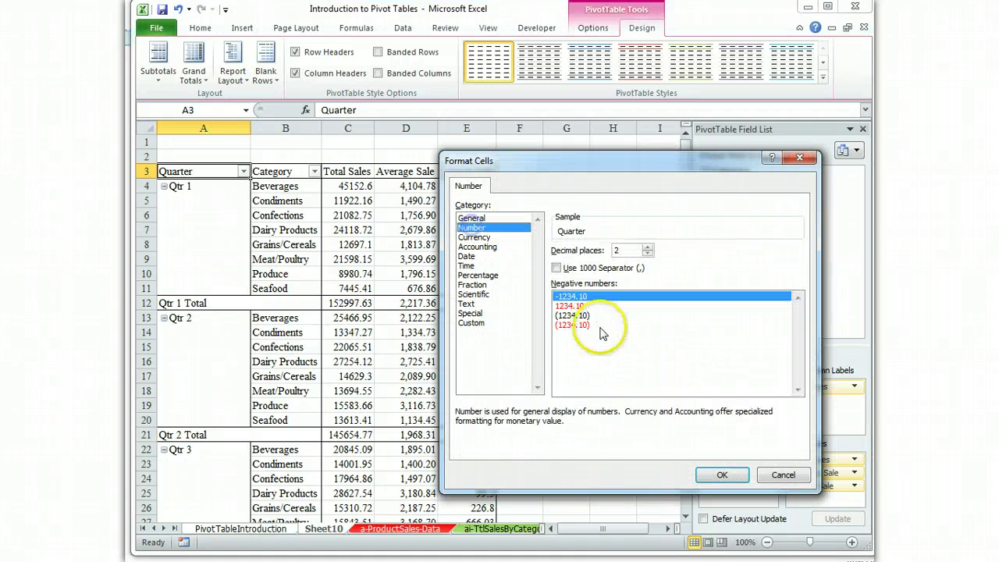
click(556, 267)
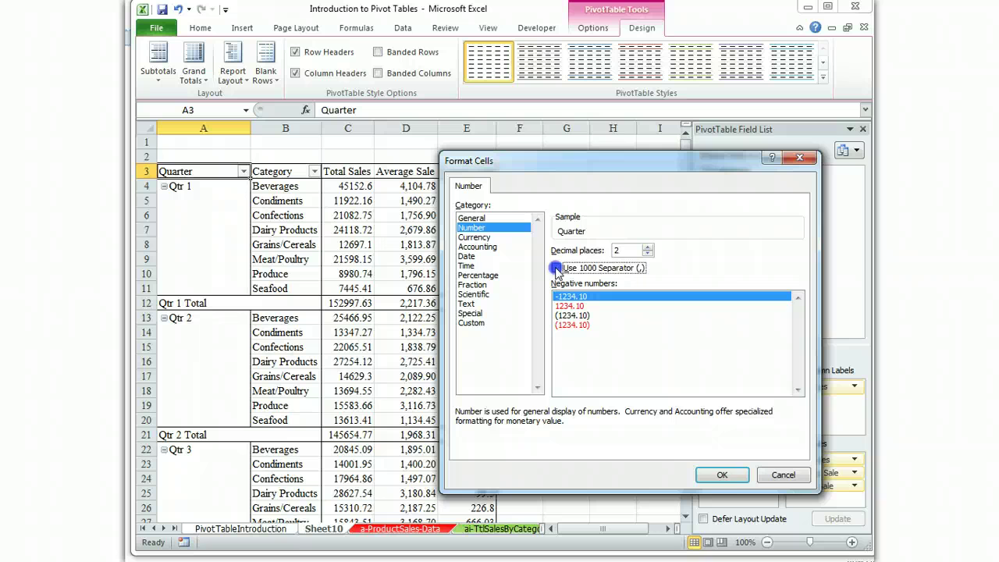
click(722, 475)
click(664, 430)
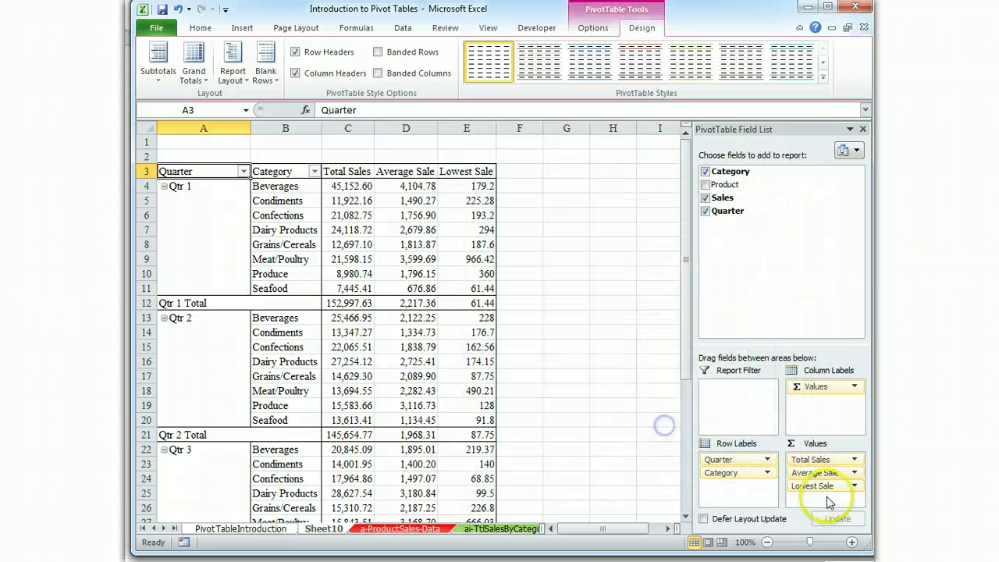
Step: Format Lowest Sale as Number with two decimals and 1000 separator, e.g. 179.20
click(854, 485)
click(838, 558)
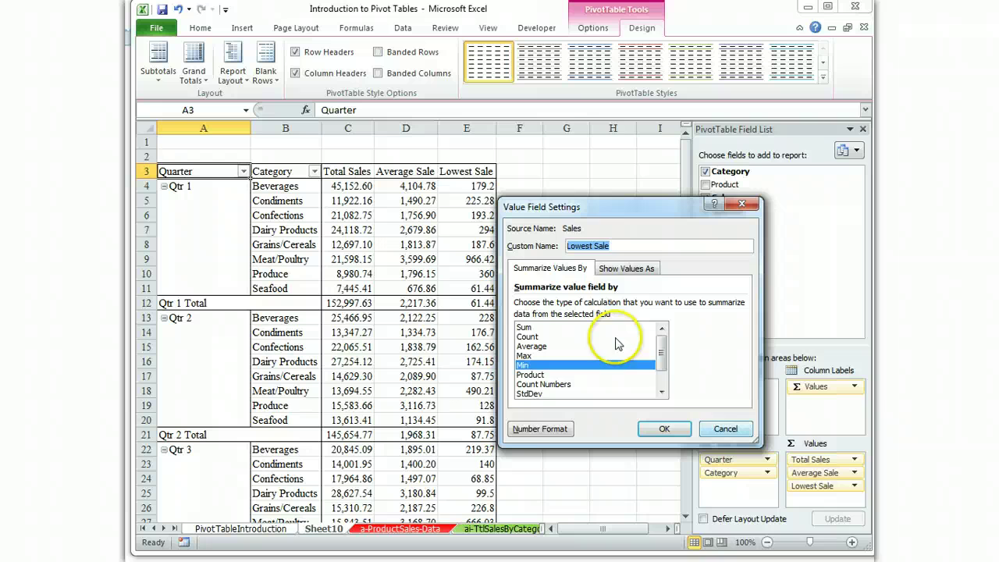
click(536, 425)
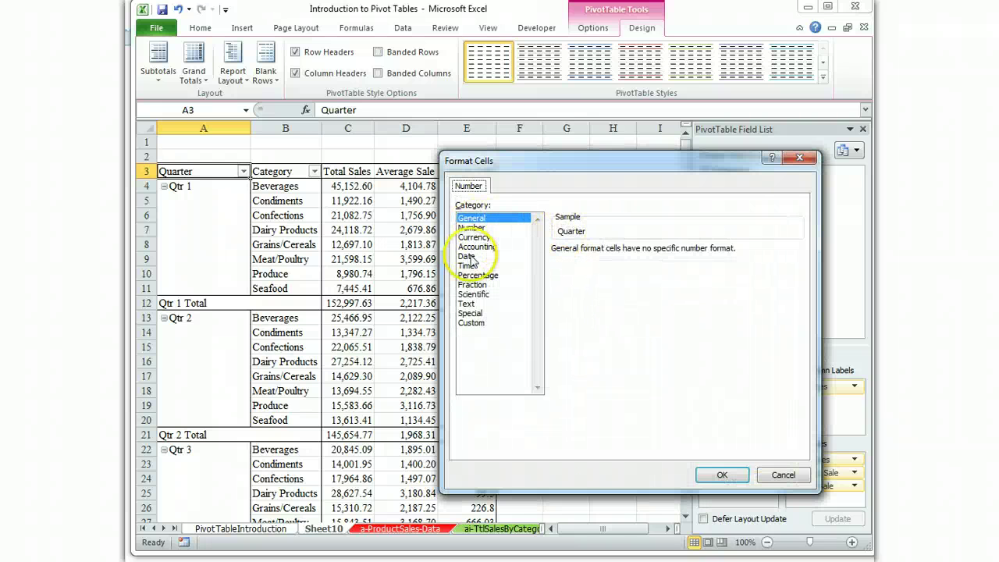
click(472, 227)
click(556, 267)
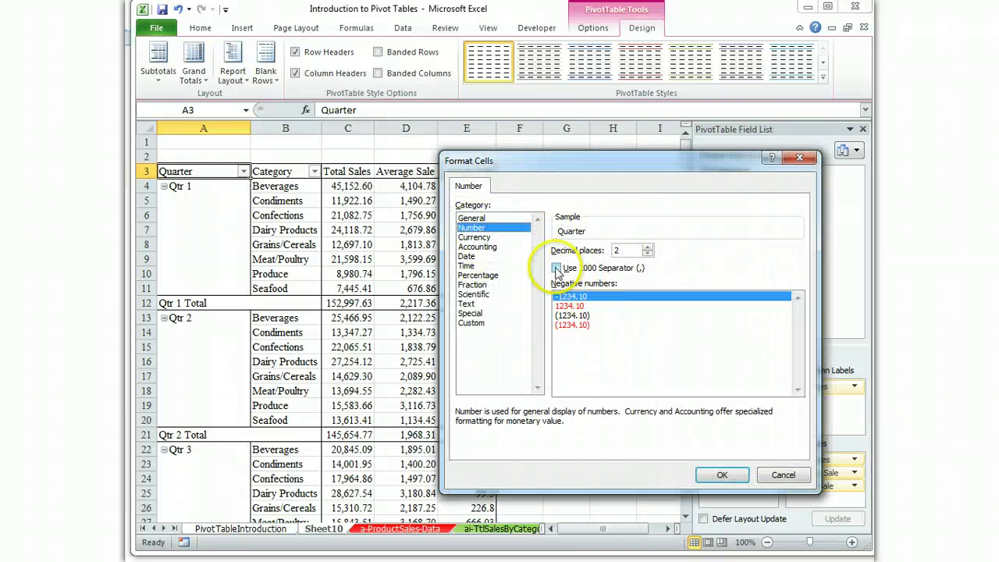
click(720, 474)
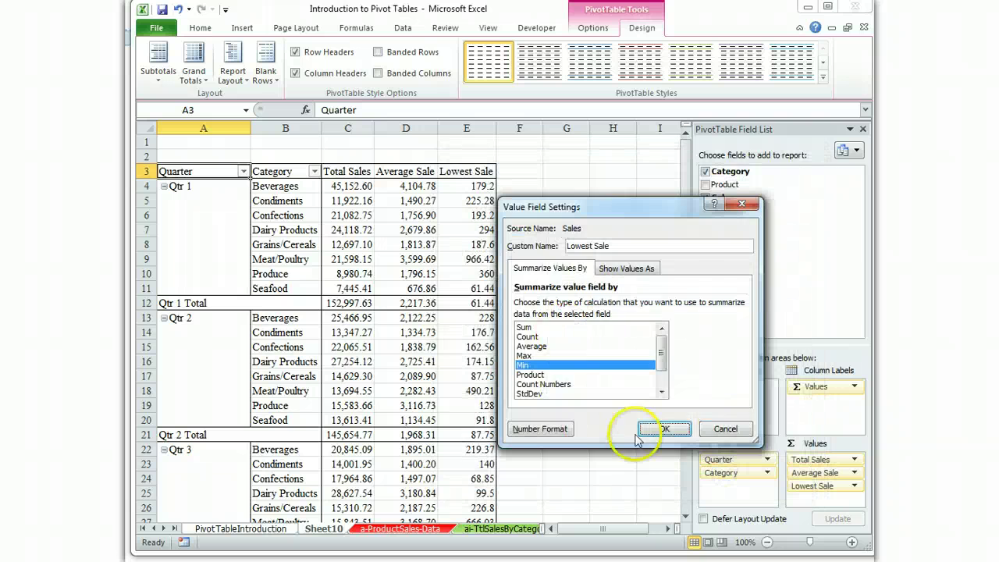
click(664, 429)
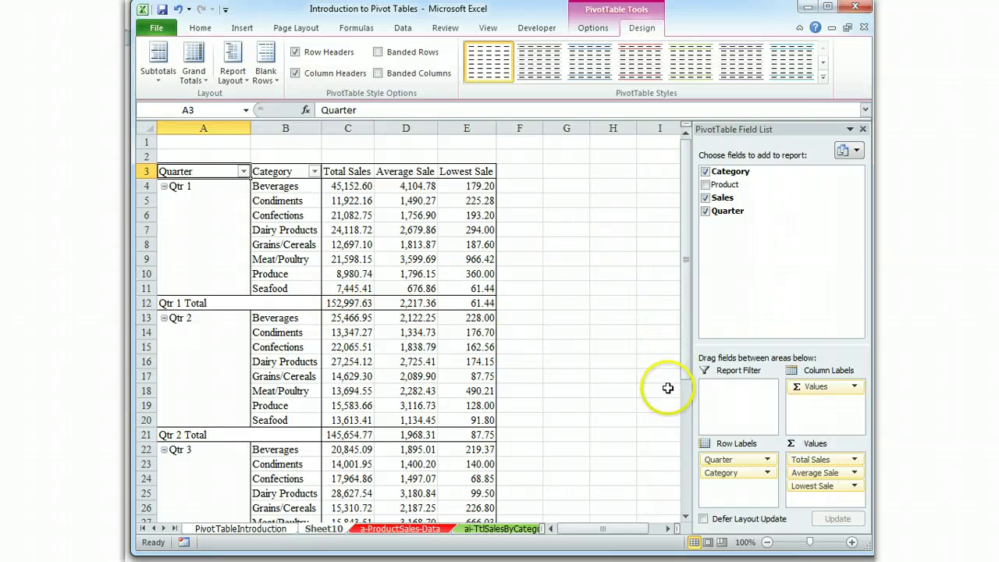
Step: Apply Pivot Style Dark 2 from the Format as Table gallery to the pivot table
click(412, 242)
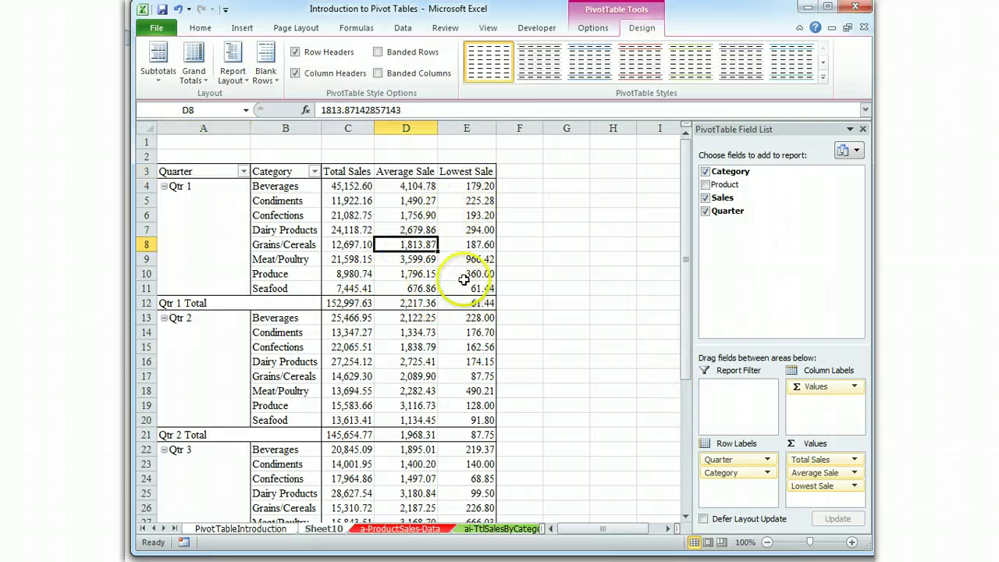
click(463, 278)
click(562, 235)
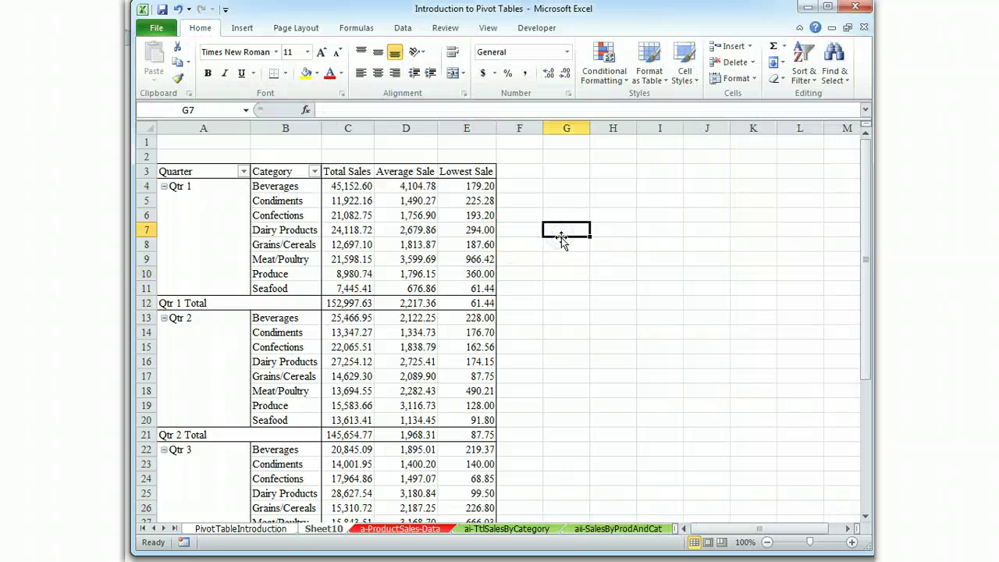
click(425, 242)
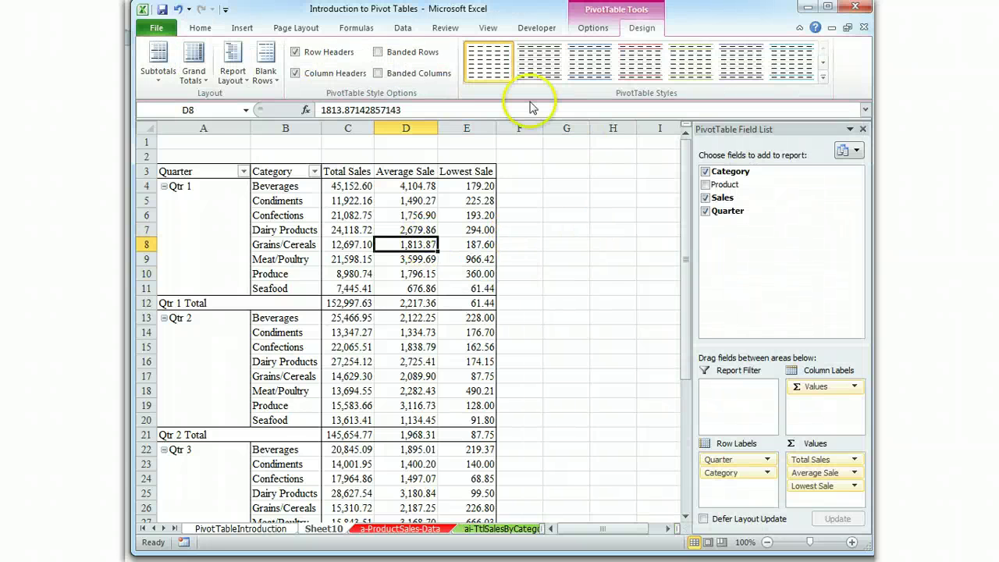
click(199, 28)
click(649, 64)
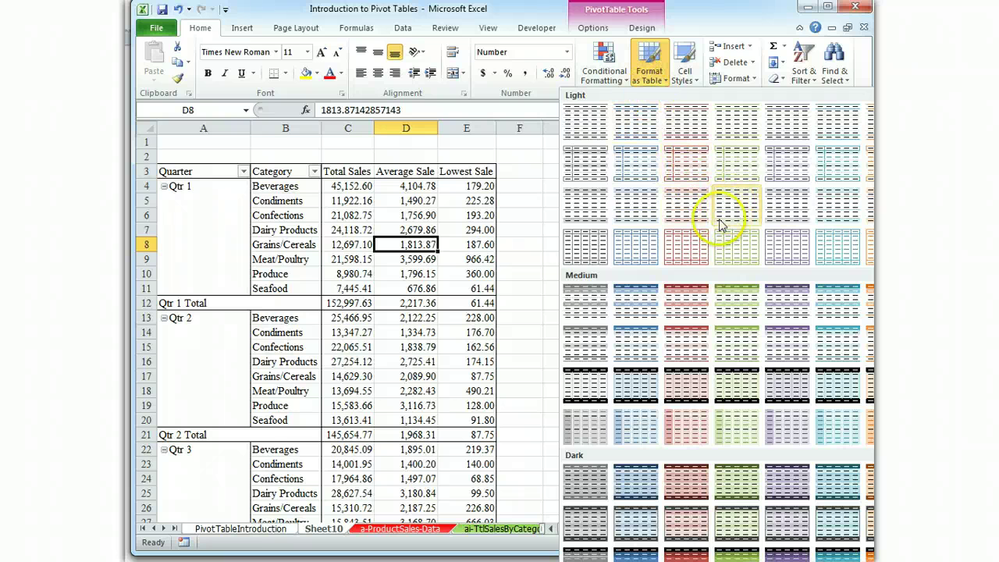
key(Escape)
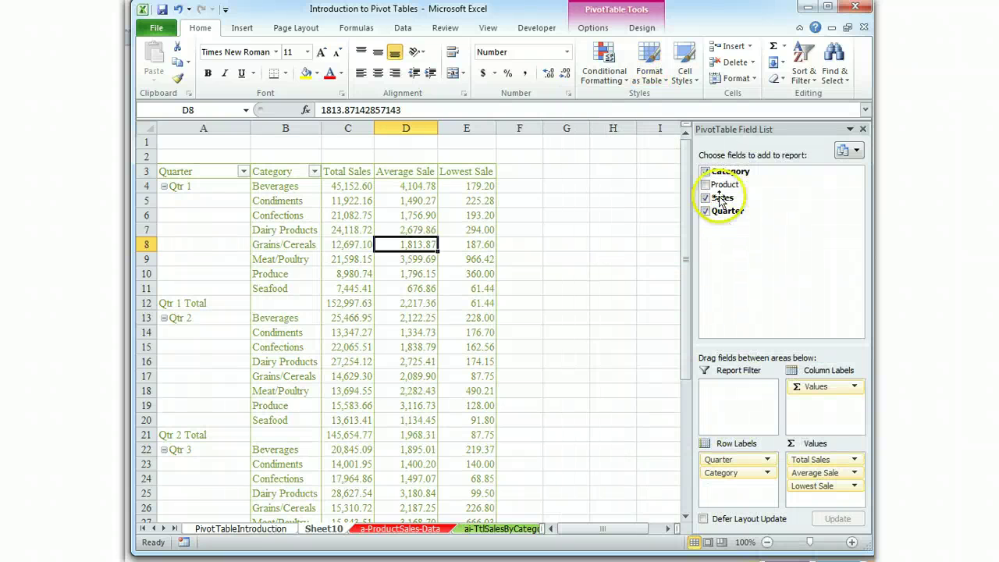
click(650, 64)
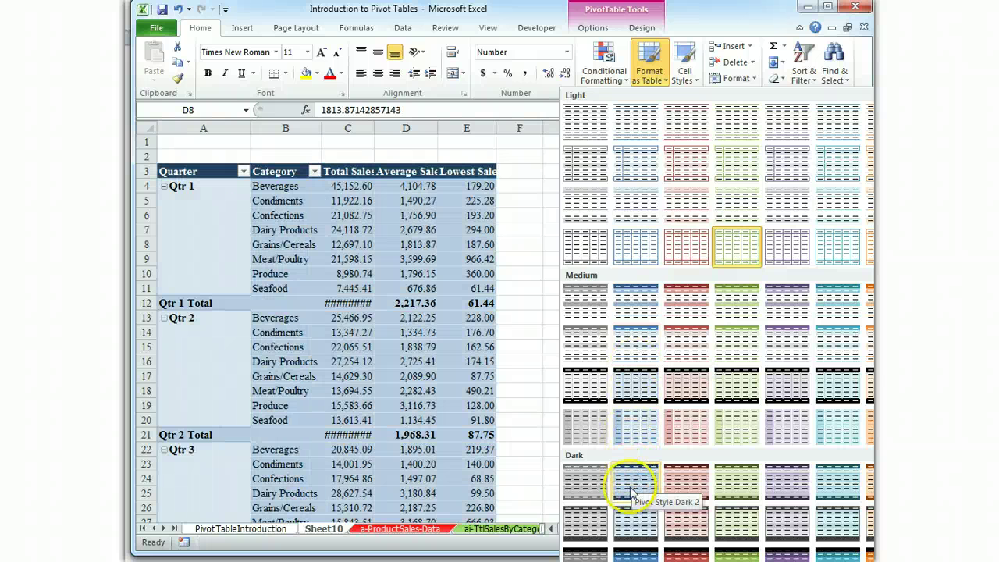
click(629, 523)
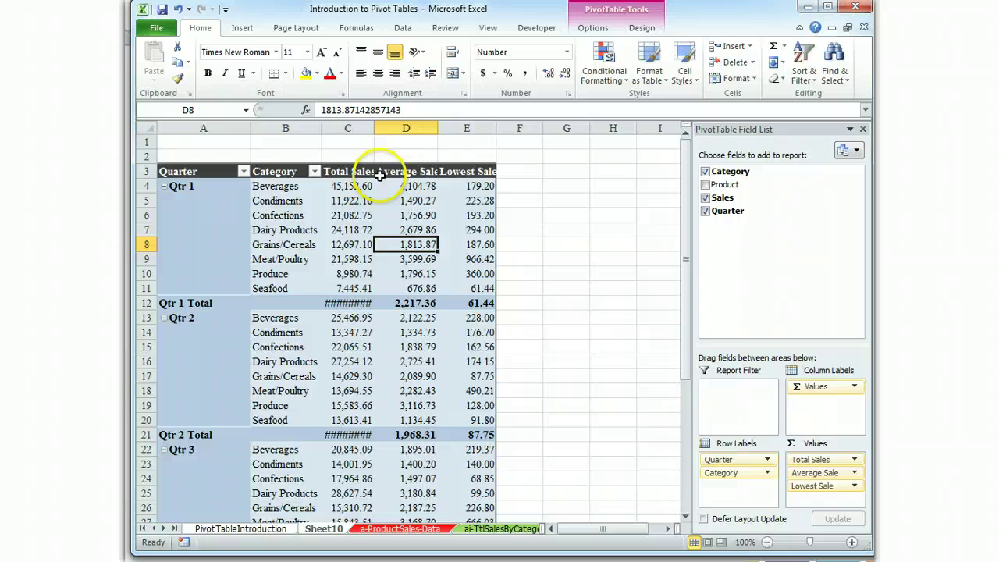
Step: Widen columns C and D to fit the values and centre the headings in C3:E3
drag(375, 129, 402, 129)
click(490, 137)
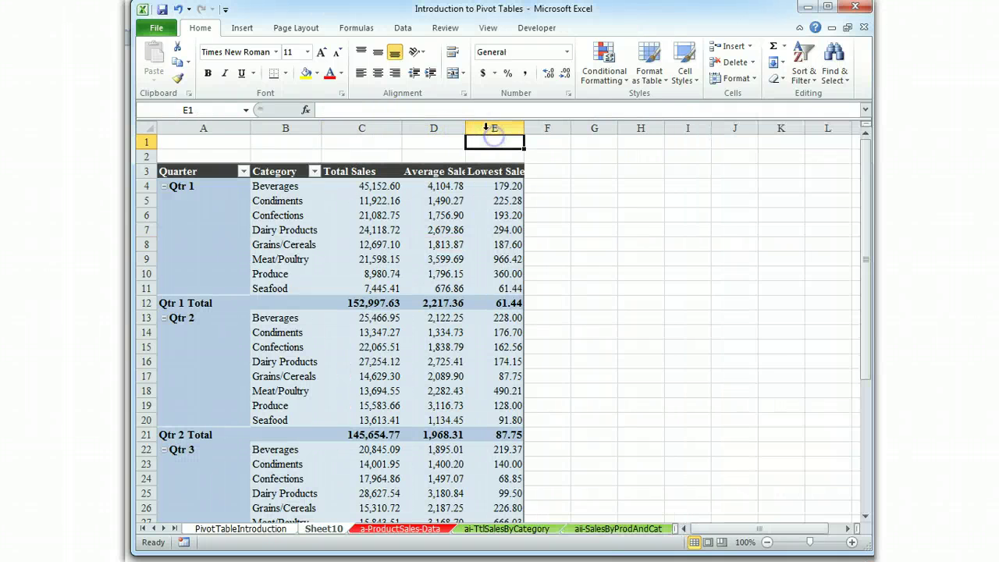
drag(465, 129, 572, 129)
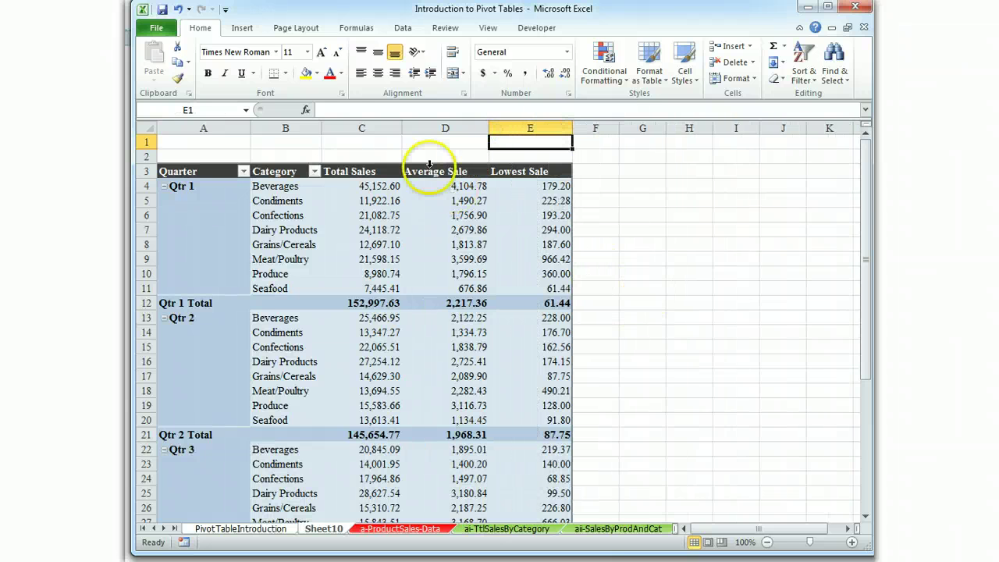
drag(357, 172, 511, 174)
click(377, 73)
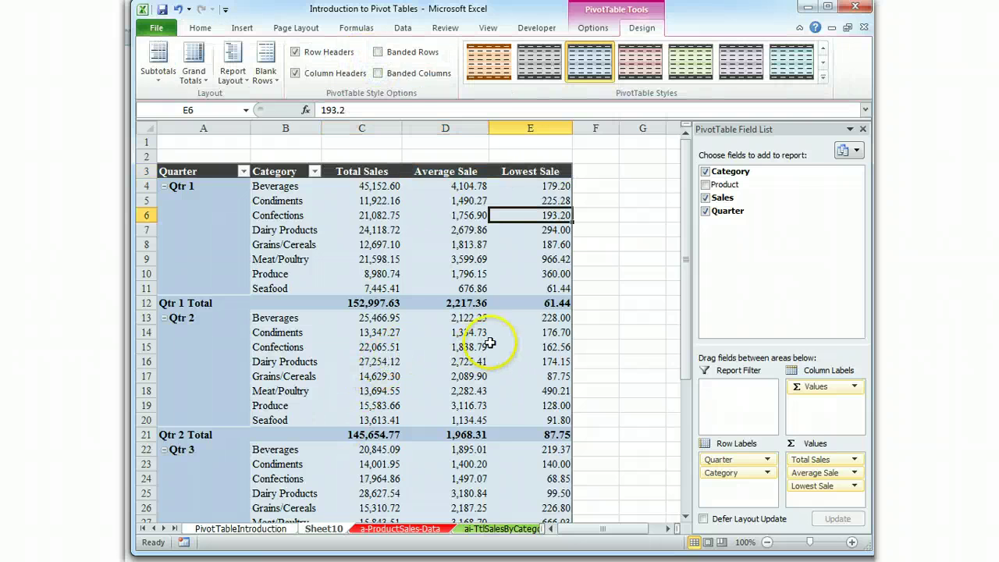
Step: Turn on Banded Rows, leave Banded Columns off, and keep Row and Column Headers enabled
click(378, 54)
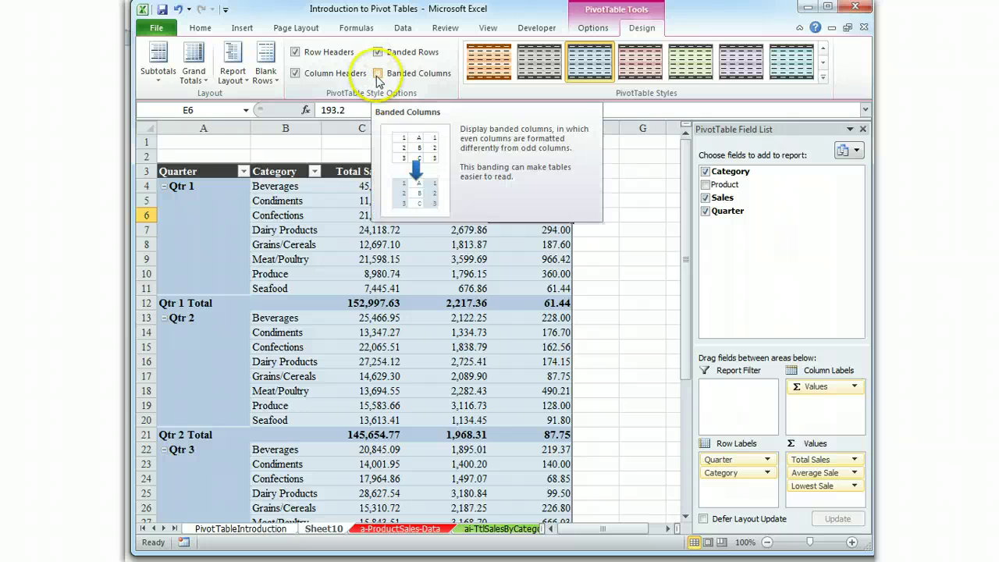
click(377, 73)
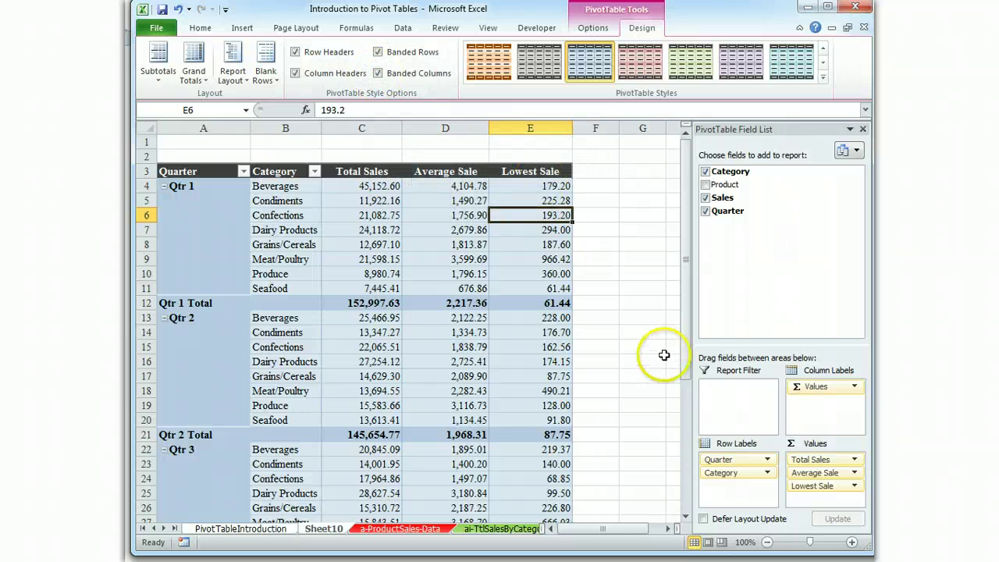
click(379, 73)
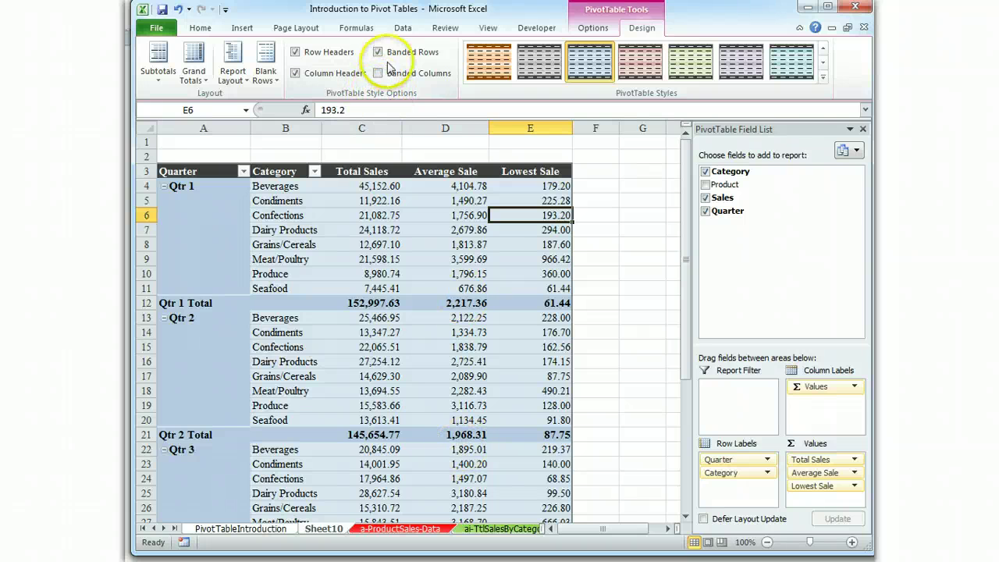
click(299, 56)
click(297, 52)
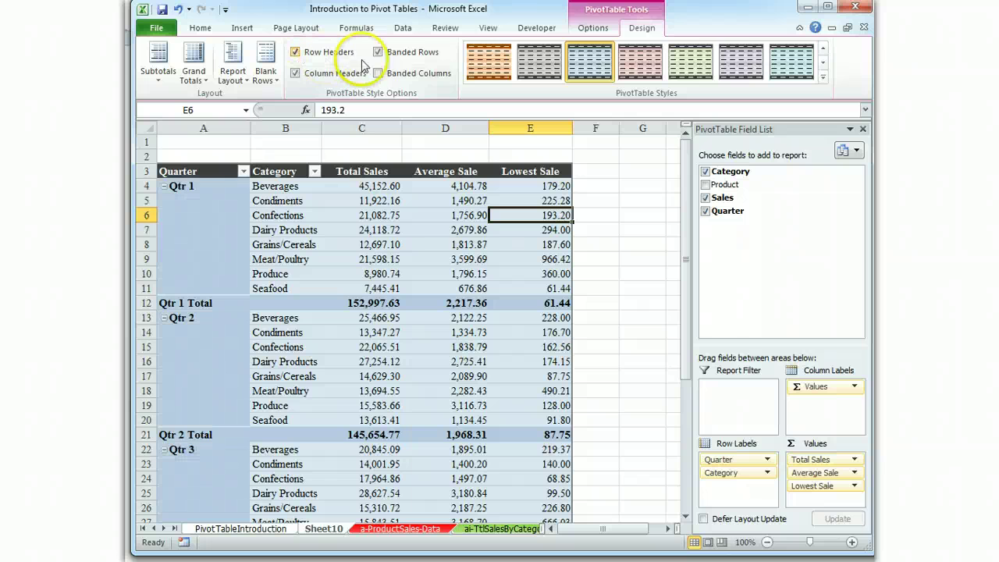
click(295, 74)
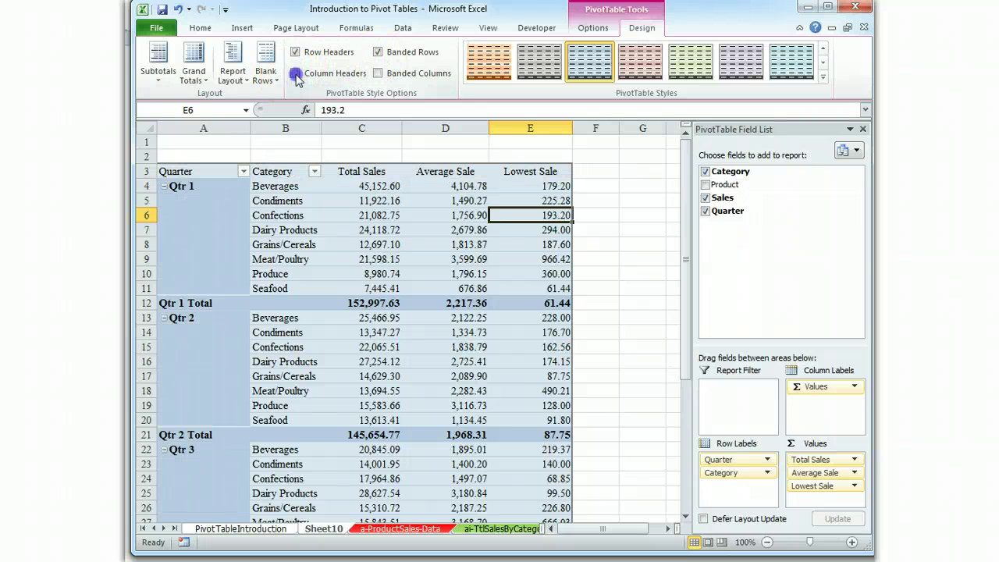
click(296, 75)
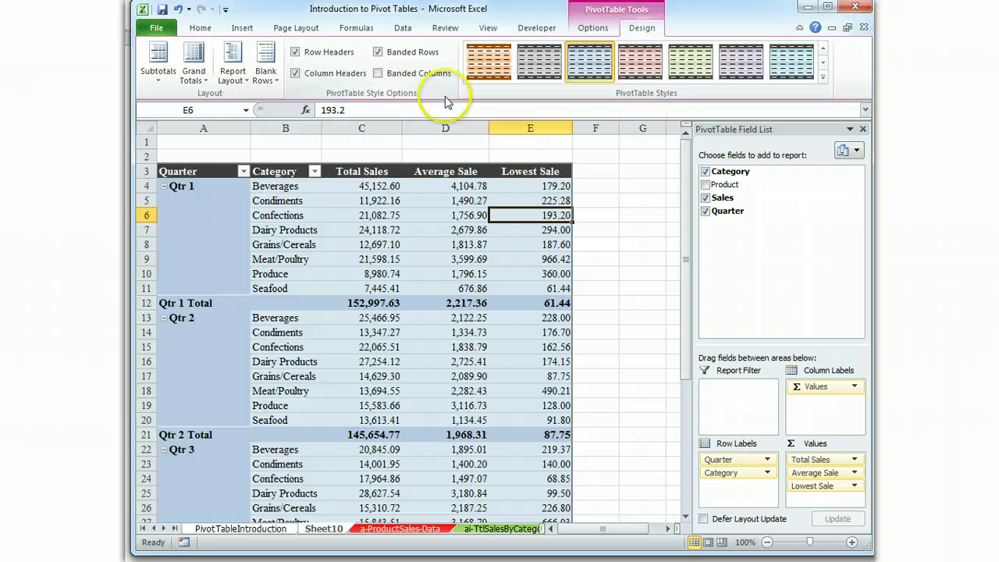